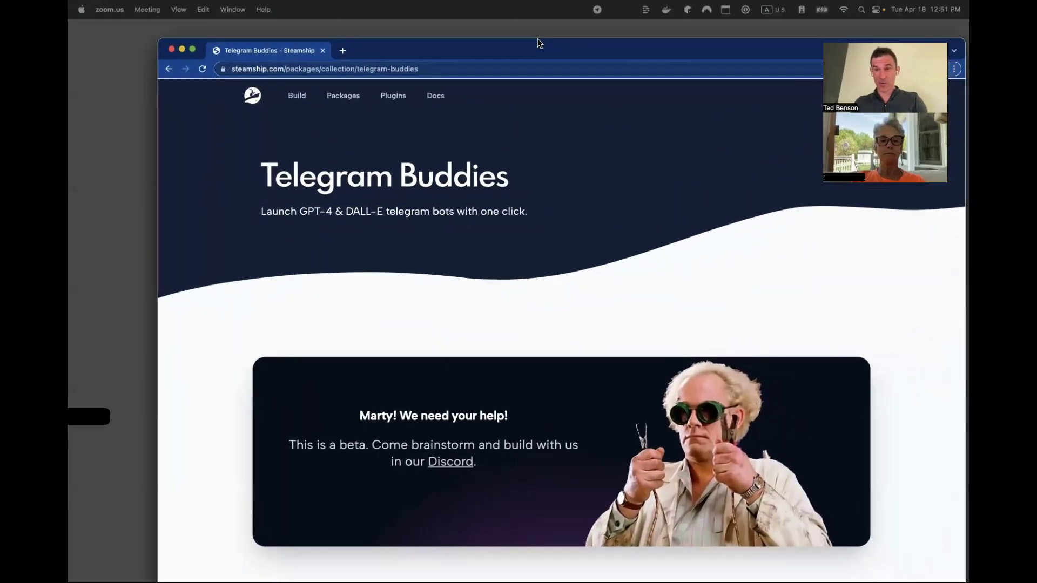
{"action": "left_click_drag", "start_coordinate": [537, 38], "coordinate": [517, 34]}
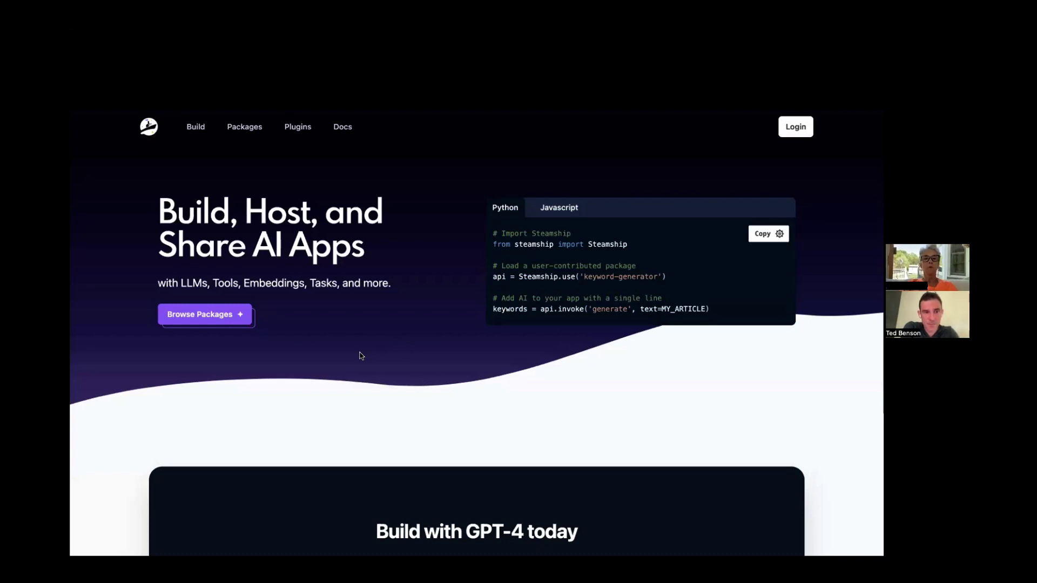
Browse the Steamship packages and open the Telegram Buddies page from the featured packages
{"action": "left_click", "coordinate": [241, 125]}
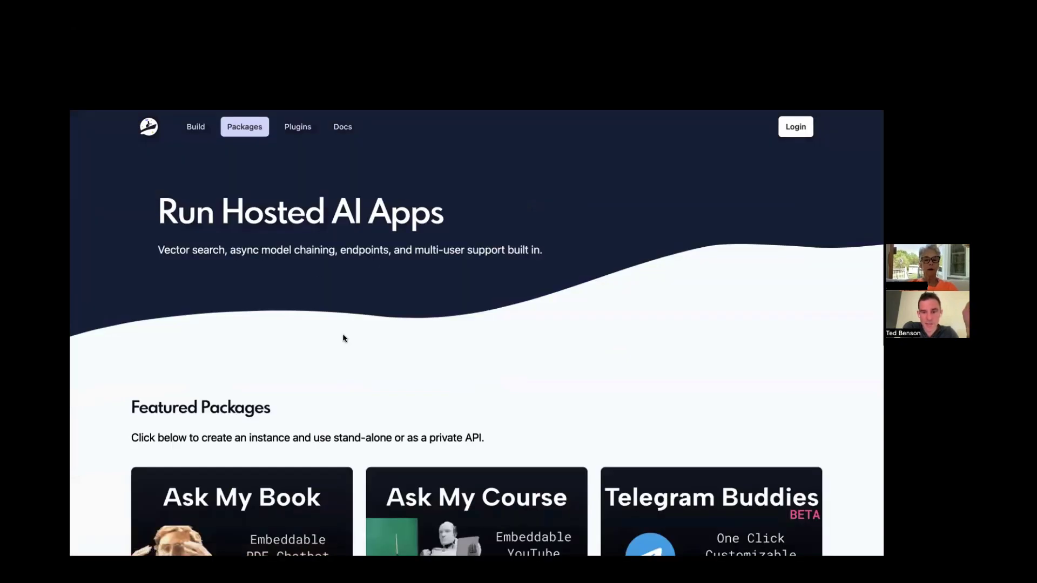
{"action": "scroll", "coordinate": [363, 360], "scroll_direction": "down", "scroll_amount": 2}
{"action": "scroll", "coordinate": [364, 361], "scroll_direction": "down", "scroll_amount": 4}
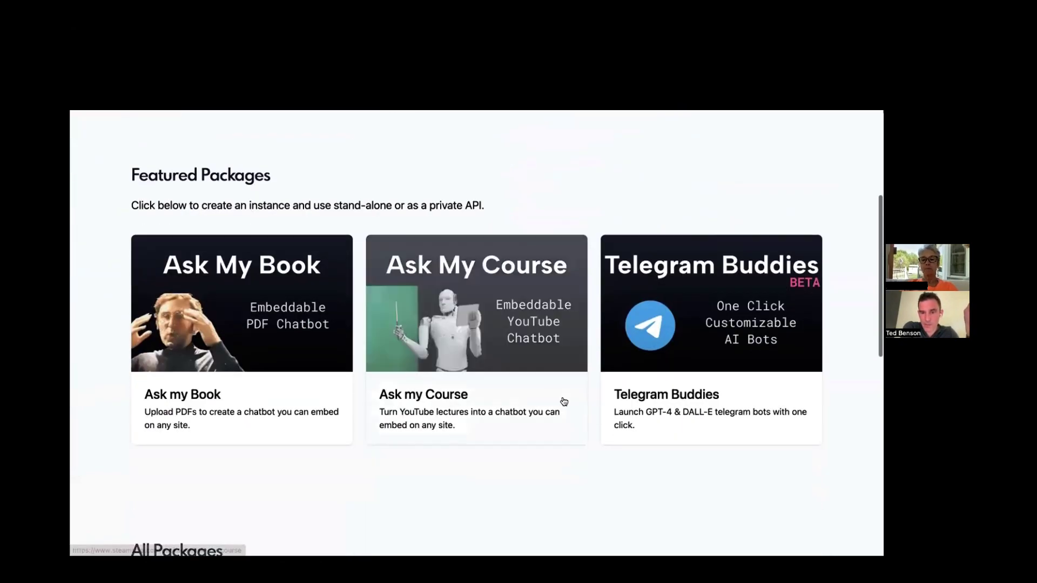
{"action": "left_click", "coordinate": [651, 338]}
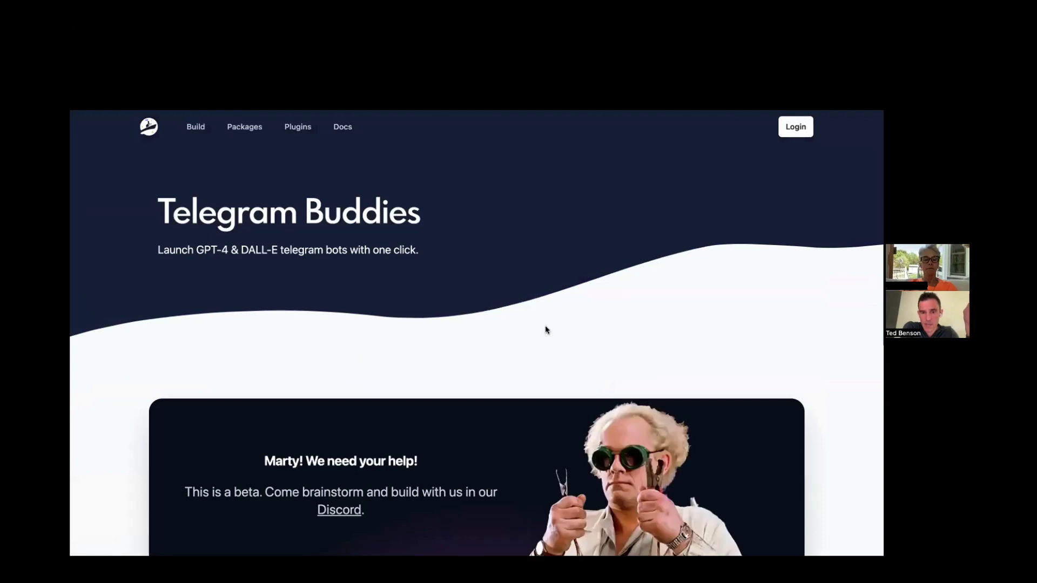
Launch the Challenge Buddy bot from the Telegram Buddy Experiments to create a new private instance
{"action": "scroll", "coordinate": [535, 331], "scroll_direction": "down", "scroll_amount": 2}
{"action": "scroll", "coordinate": [528, 335], "scroll_direction": "down", "scroll_amount": 2}
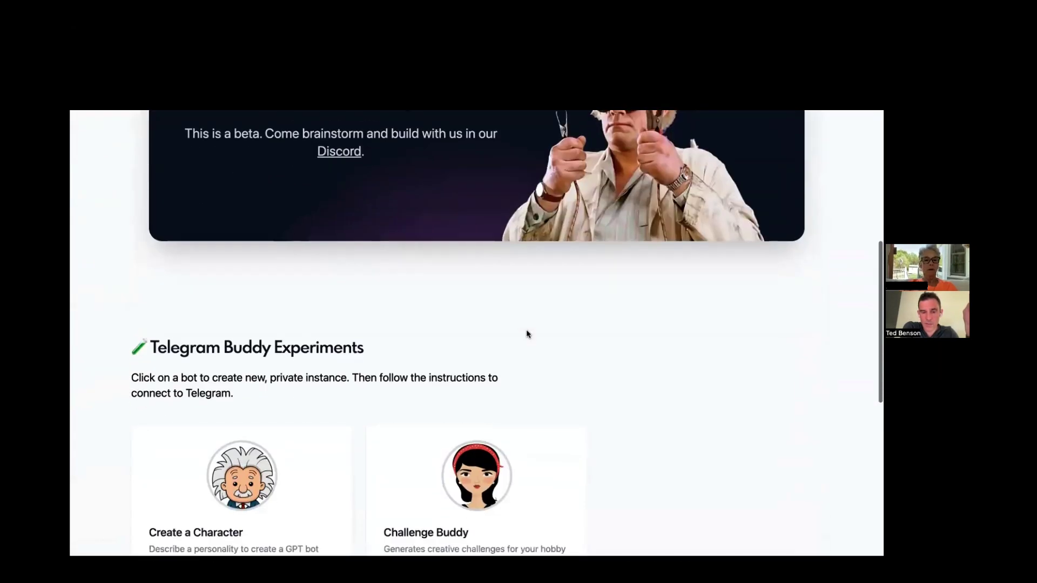
{"action": "scroll", "coordinate": [527, 334], "scroll_direction": "down", "scroll_amount": 3}
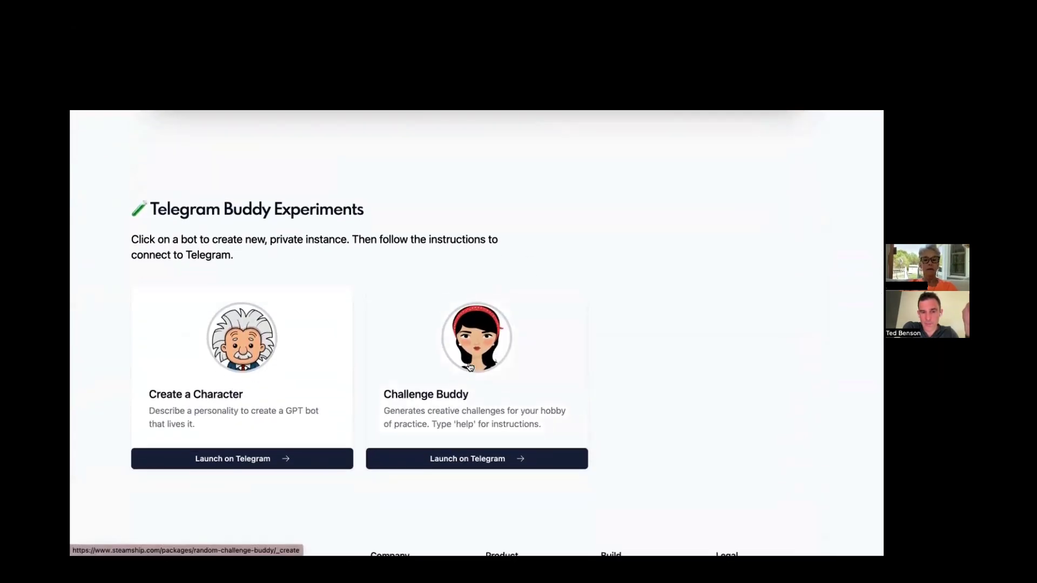
{"action": "left_click", "coordinate": [470, 367]}
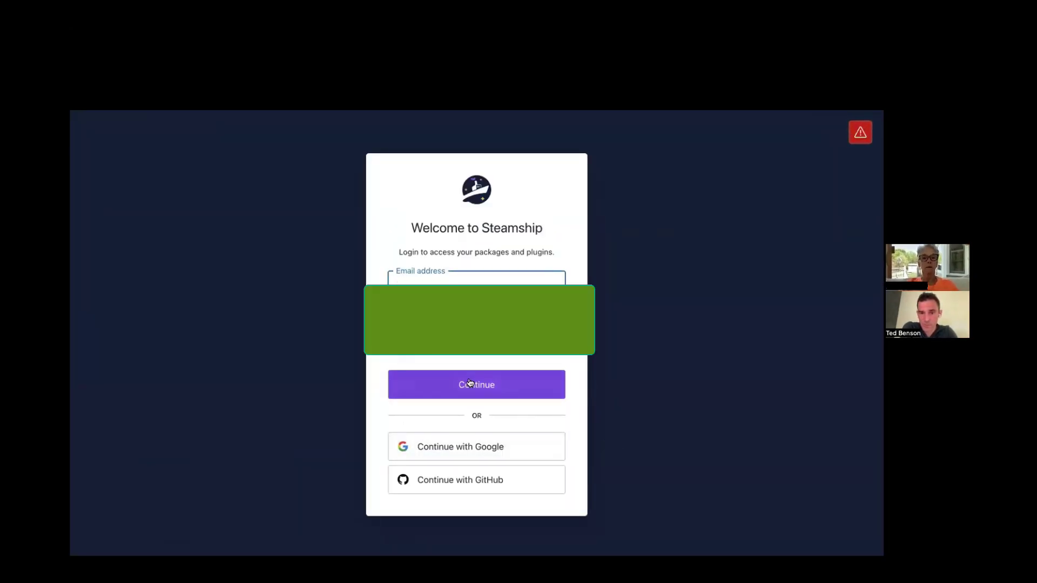
Sign up with an existing Google account, accepting the Terms of Service and submitting the account handle
{"action": "left_click", "coordinate": [452, 441]}
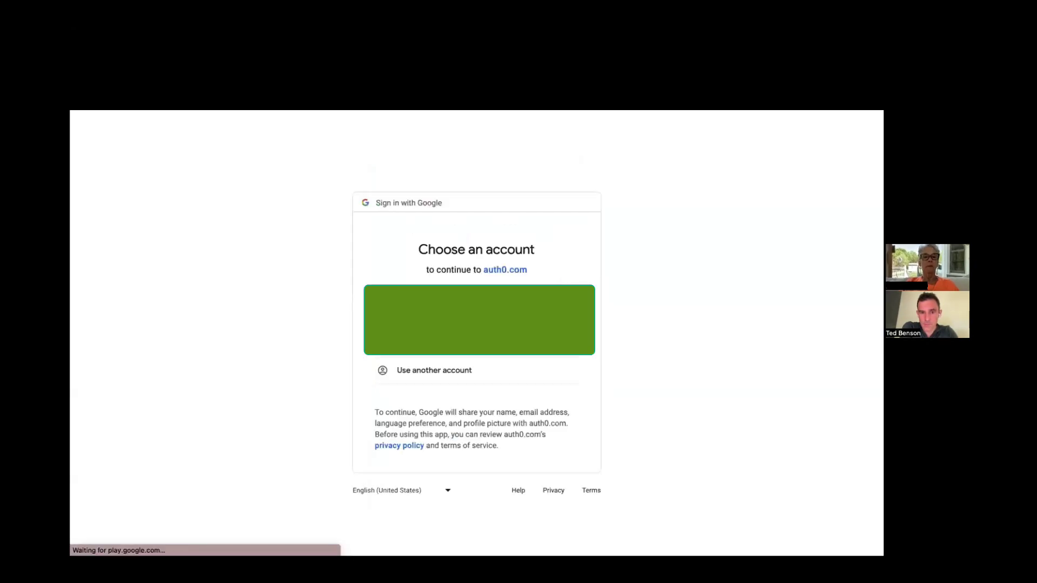
{"action": "left_click", "coordinate": [540, 335]}
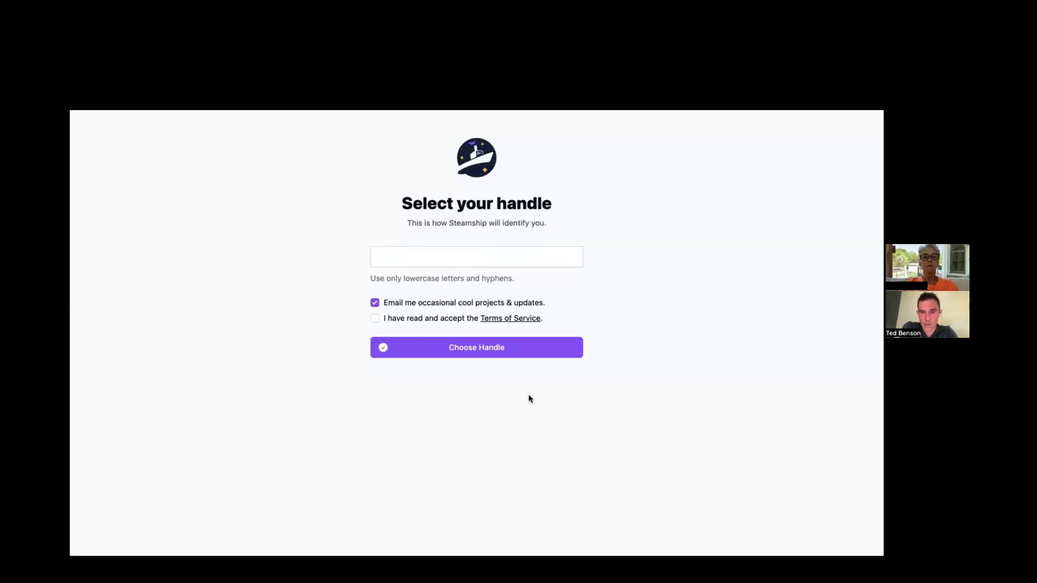
{"action": "left_click", "coordinate": [472, 348]}
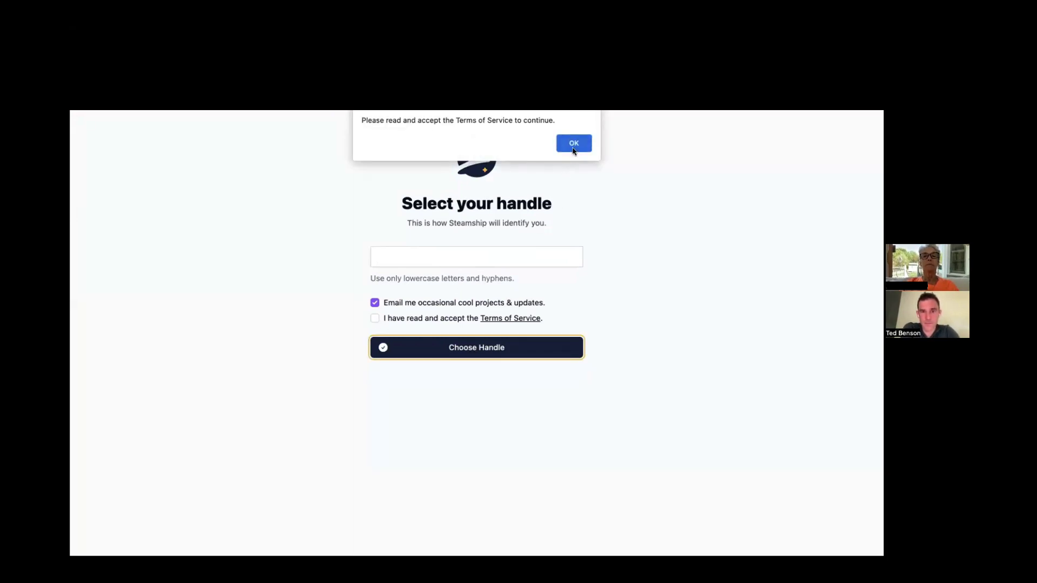
{"action": "left_click", "coordinate": [574, 144]}
{"action": "left_click", "coordinate": [375, 318]}
{"action": "left_click", "coordinate": [474, 348]}
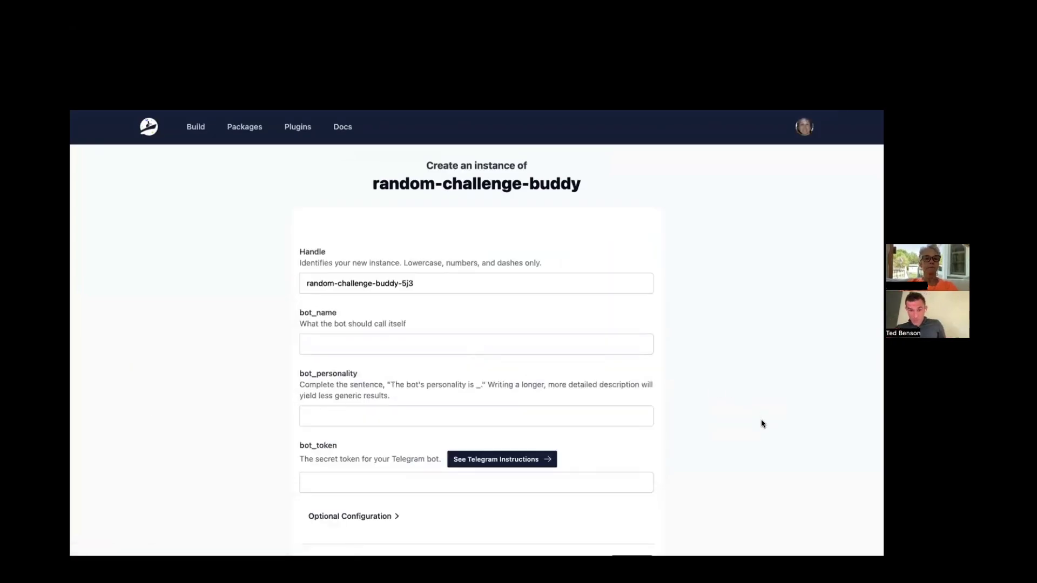
{"action": "left_click", "coordinate": [319, 343]}
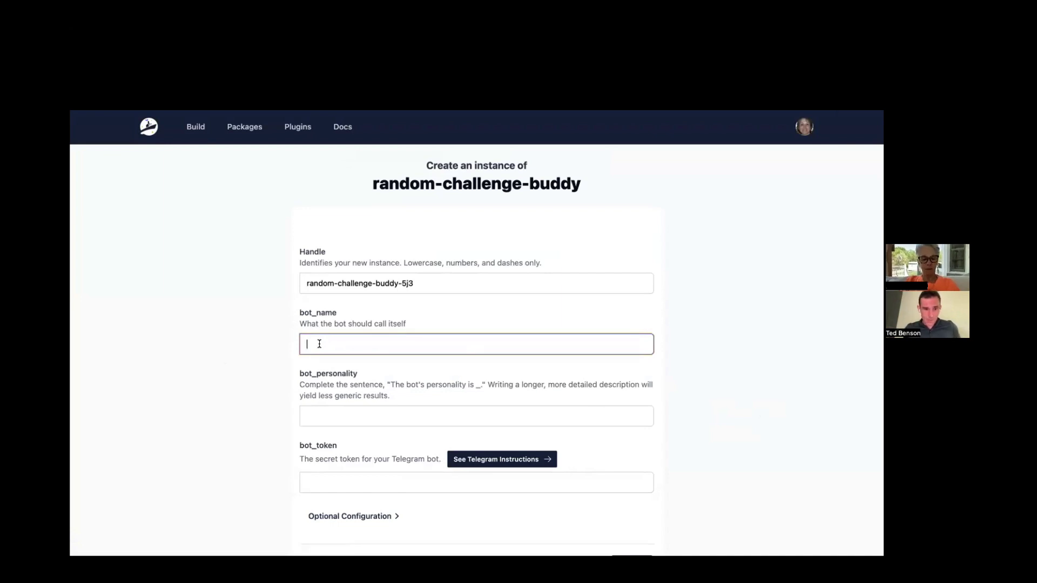
{"action": "type", "text": "Puffies and "}
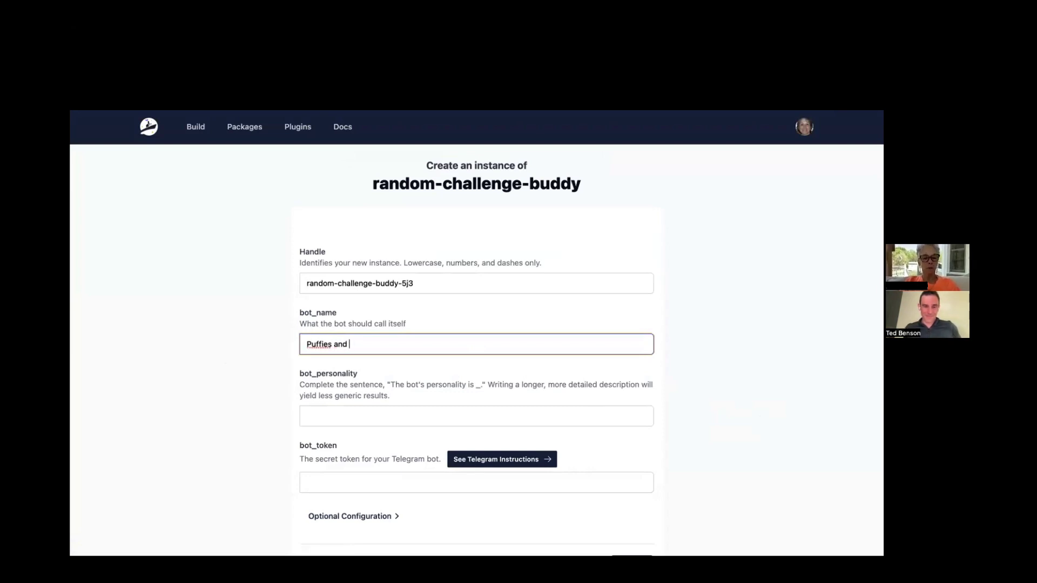
{"action": "type", "text": "Whispies"}
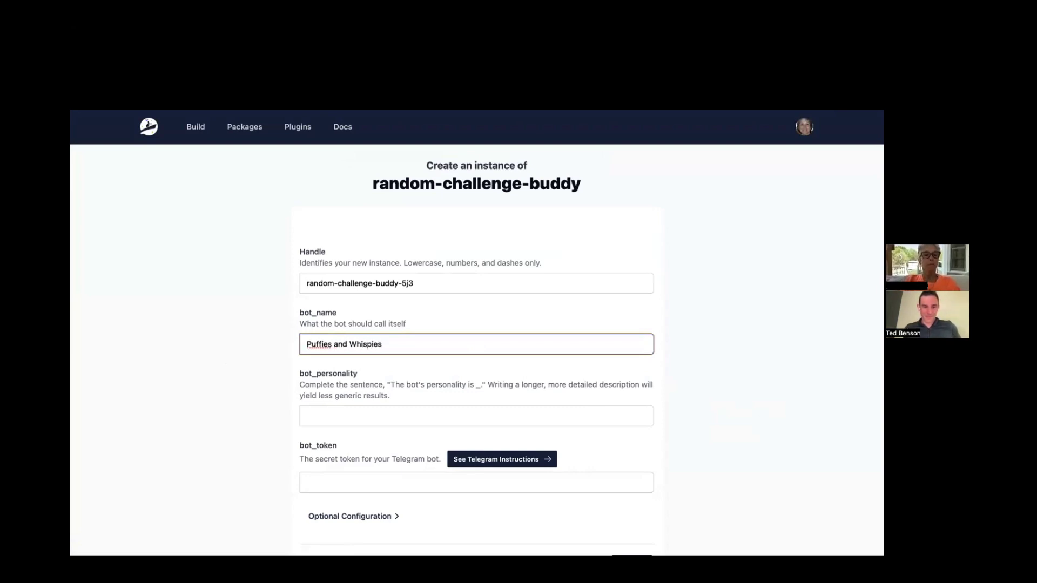
{"action": "key", "text": "BackSpace"}
{"action": "key", "text": "BackSpace"}
{"action": "key", "text": "BackSpace"}
{"action": "key", "text": "BackSpace"}
{"action": "key", "text": "BackSpace"}
{"action": "key", "text": "BackSpace"}
{"action": "key", "text": "BackSpace"}
{"action": "key", "text": "BackSpace"}
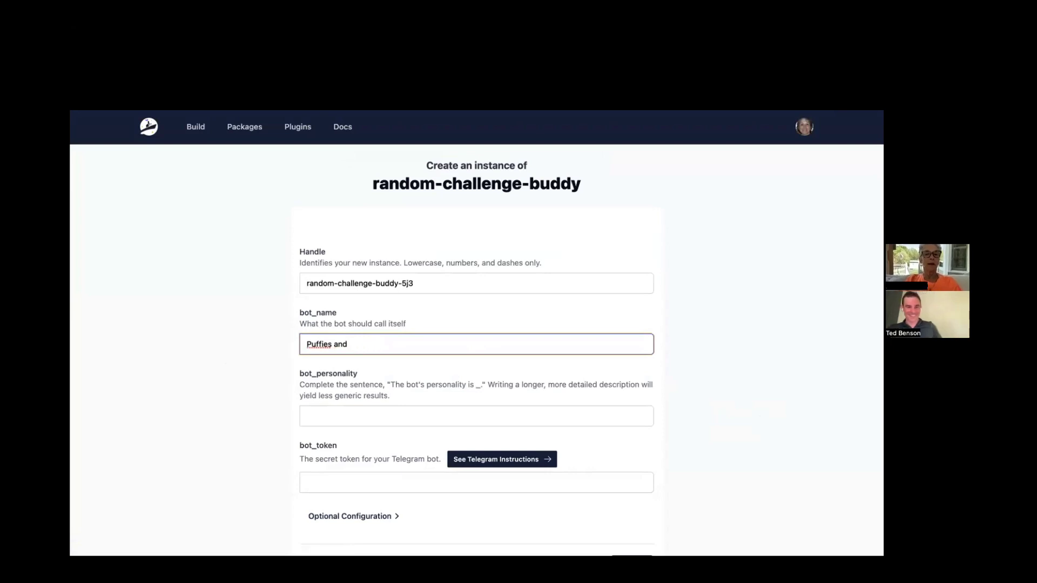
{"action": "key", "text": "BackSpace"}
{"action": "key", "text": "BackSpace"}
{"action": "key", "text": "BackSpace"}
{"action": "key", "text": "BackSpace"}
{"action": "key", "text": "BackSpace"}
{"action": "key", "text": "BackSpace"}
{"action": "key", "text": "BackSpace"}
{"action": "key", "text": "BackSpace"}
{"action": "key", "text": "BackSpace"}
{"action": "key", "text": "BackSpace"}
{"action": "key", "text": "BackSpace"}
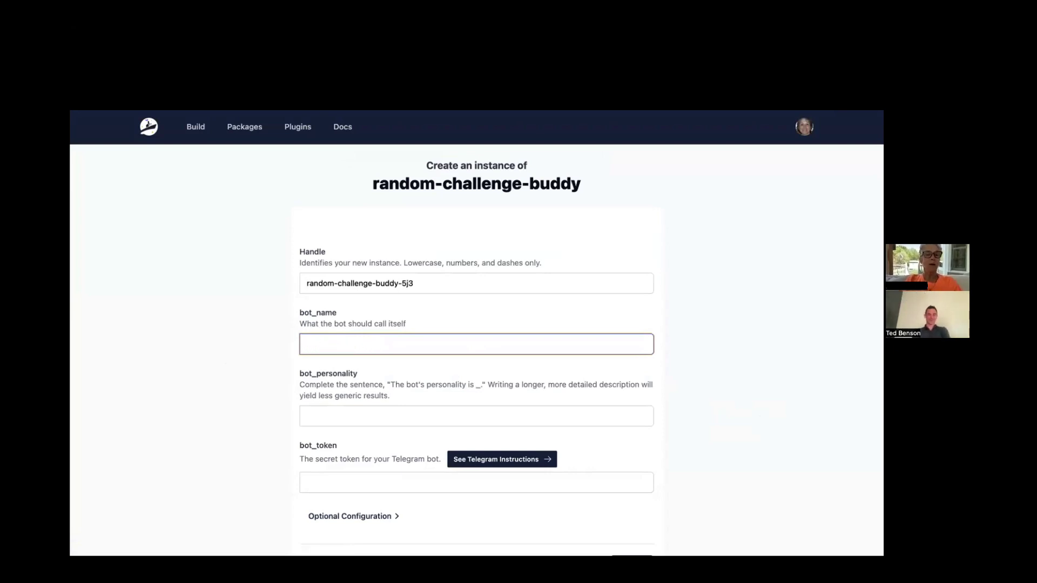
Set the new instance's bot_name to "Painting Challenge Bot"
{"action": "type", "text": "Painting"}
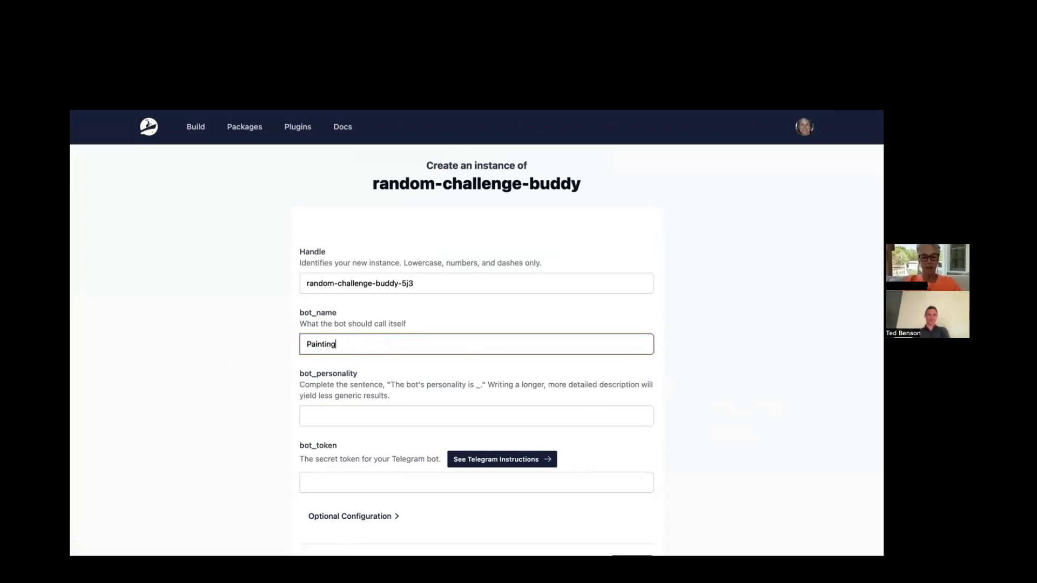
{"action": "type", "text": " Challenge "}
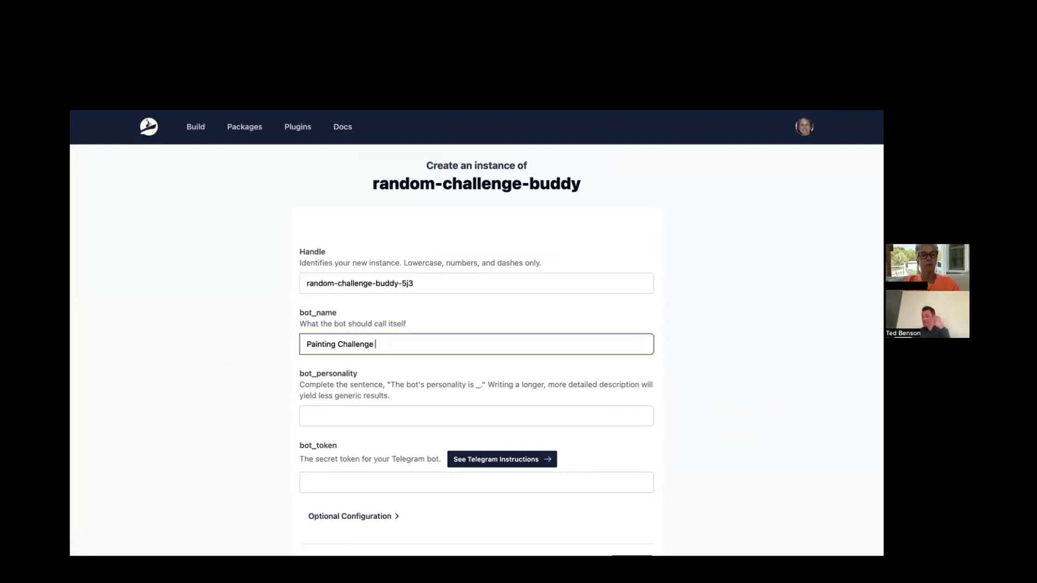
{"action": "type", "text": "Bot"}
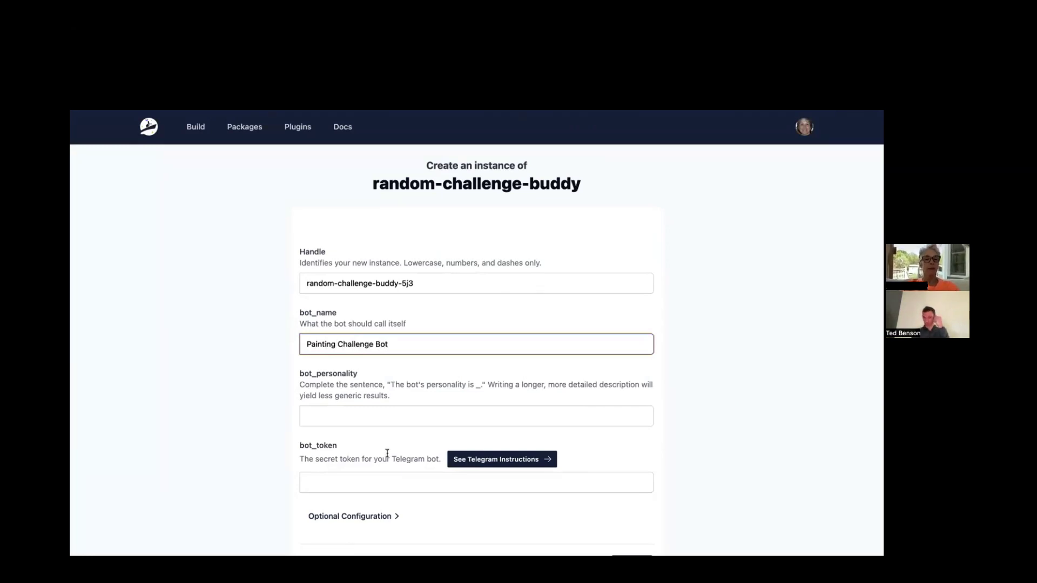
Describe the bot_personality as "friendly, helpful, funny, encouraging."
{"action": "left_click", "coordinate": [332, 418]}
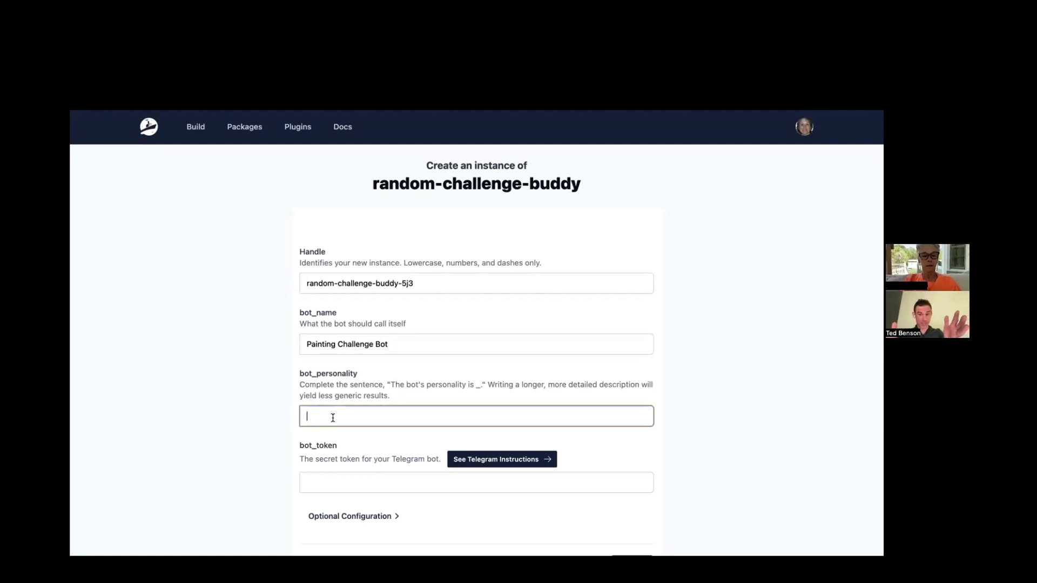
{"action": "type", "text": "friendly"}
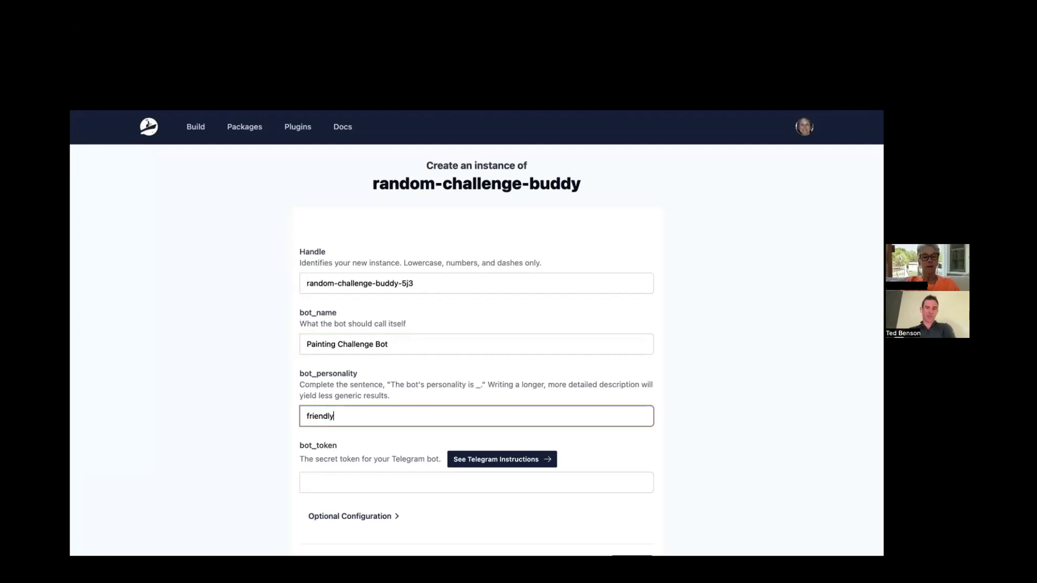
{"action": "type", "text": " and "}
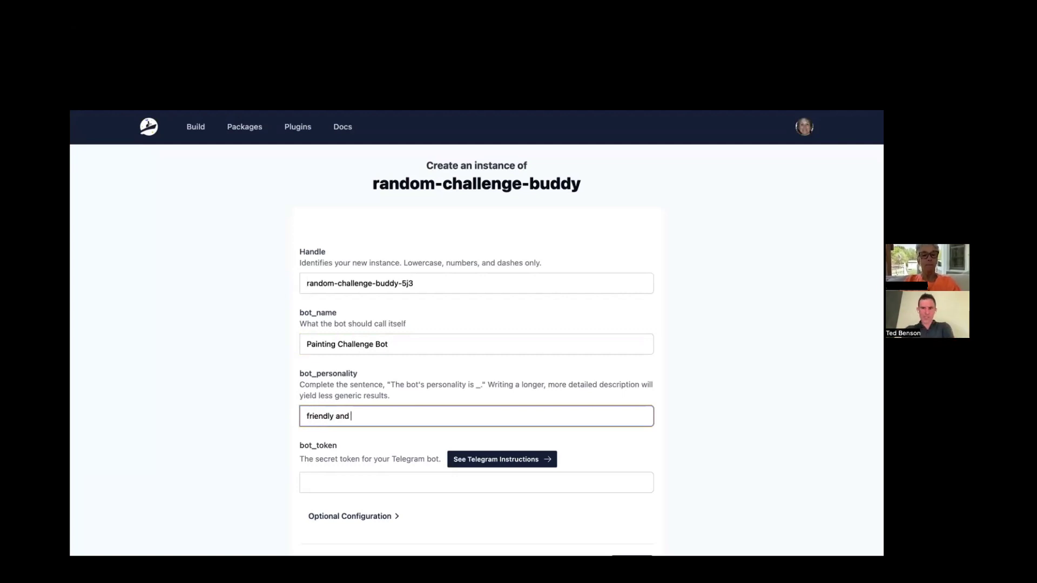
{"action": "type", "text": "funny"}
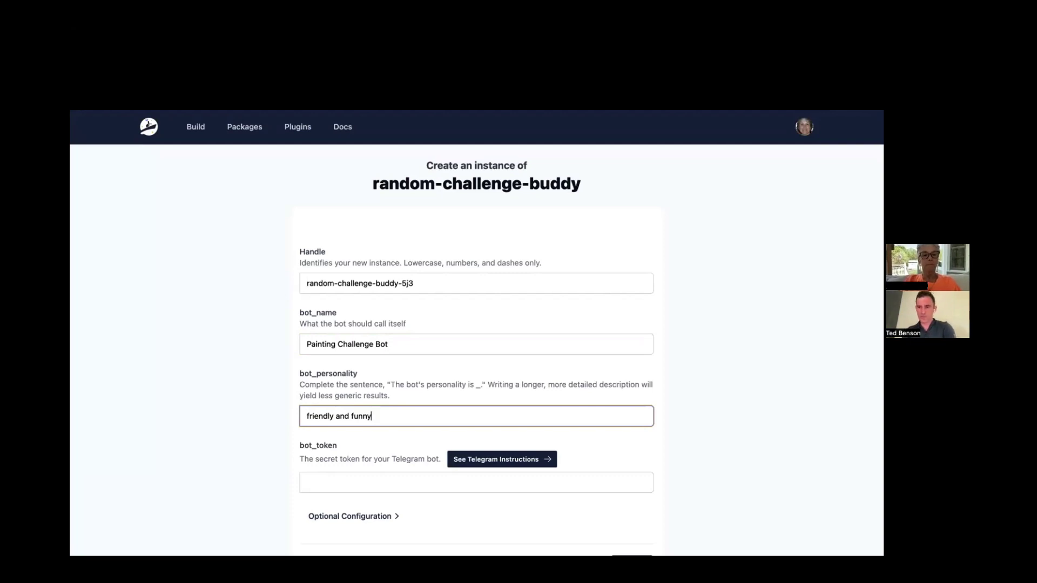
{"action": "key", "text": "BackSpace"}
{"action": "key", "text": "BackSpace"}
{"action": "key", "text": "BackSpace"}
{"action": "key", "text": "BackSpace"}
{"action": "key", "text": "BackSpace"}
{"action": "key", "text": "BackSpace"}
{"action": "key", "text": "BackSpace"}
{"action": "key", "text": "BackSpace"}
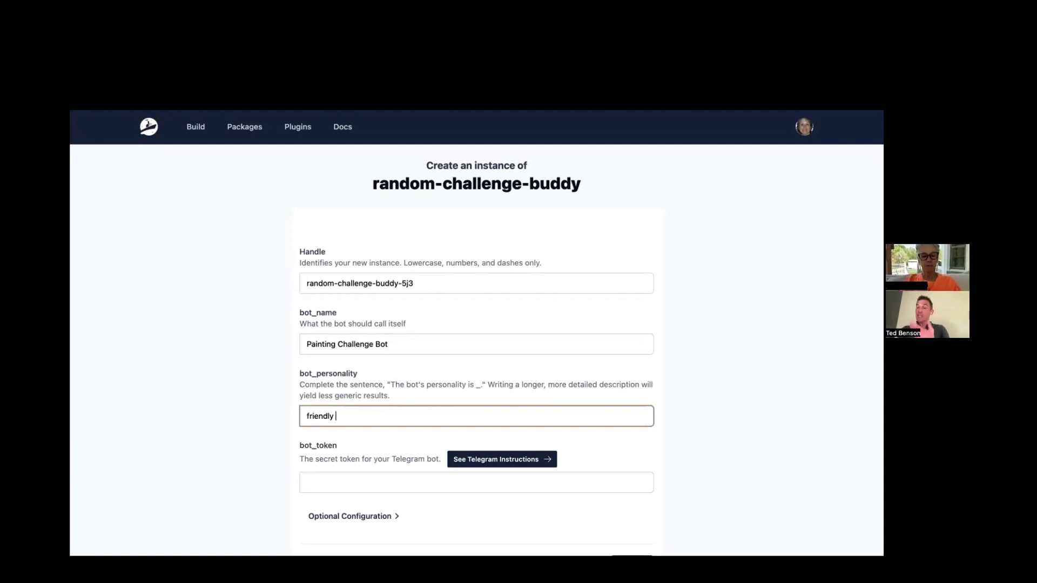
{"action": "type", "text": "h"}
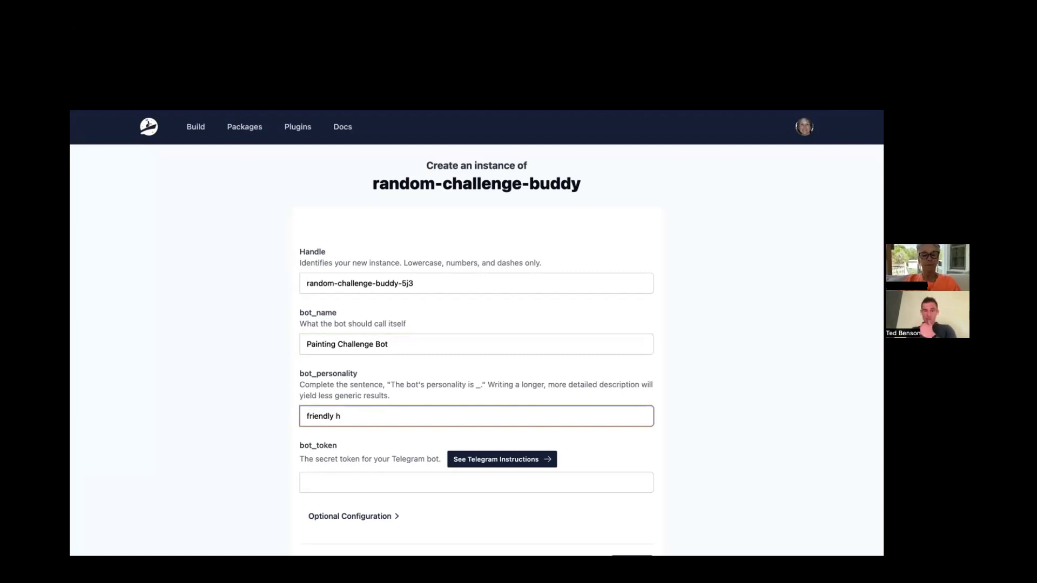
{"action": "type", "text": ", "}
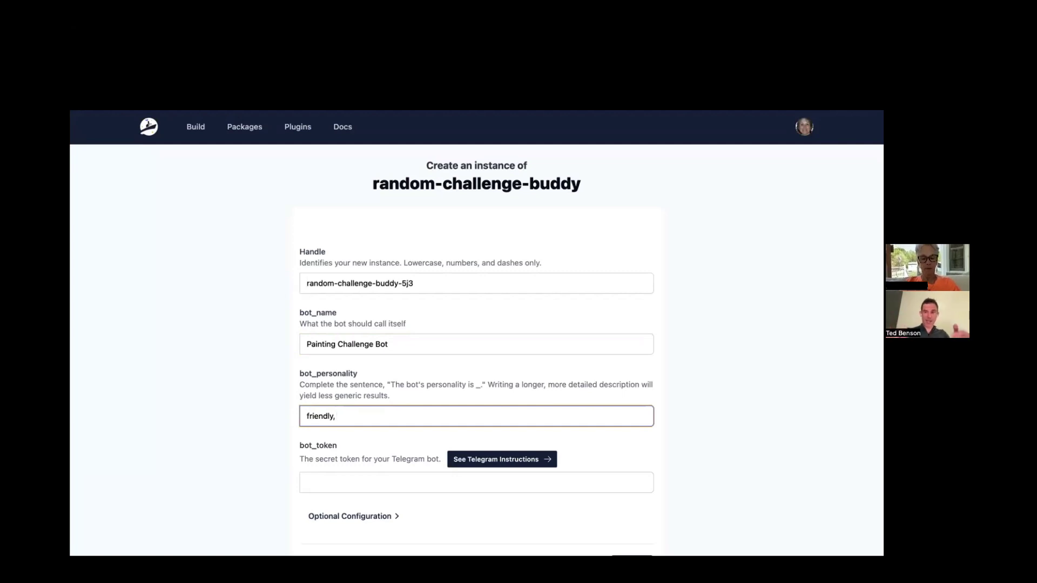
{"action": "type", "text": "helpfu"}
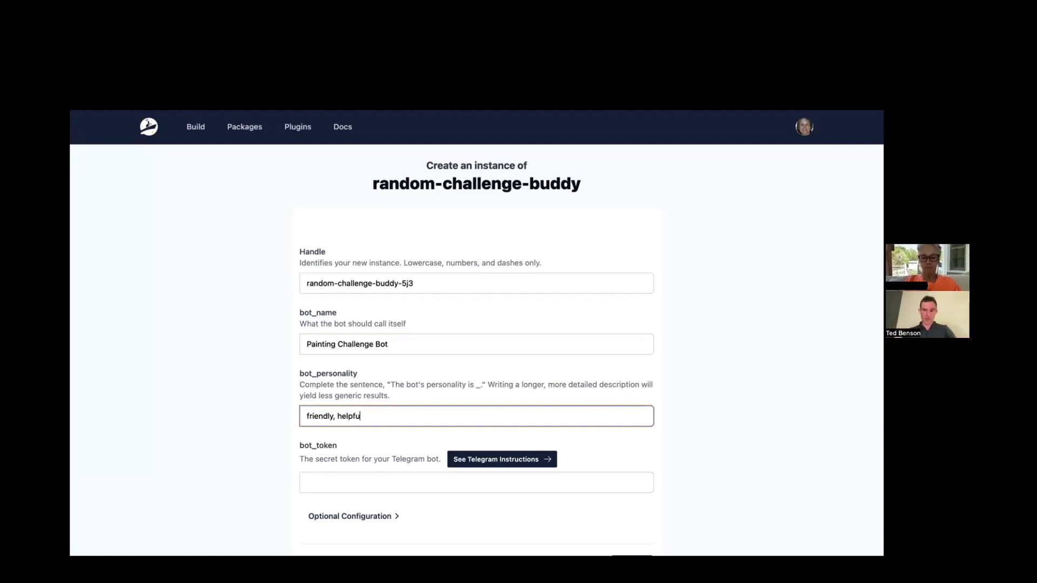
{"action": "type", "text": "l, funny, encouraging."}
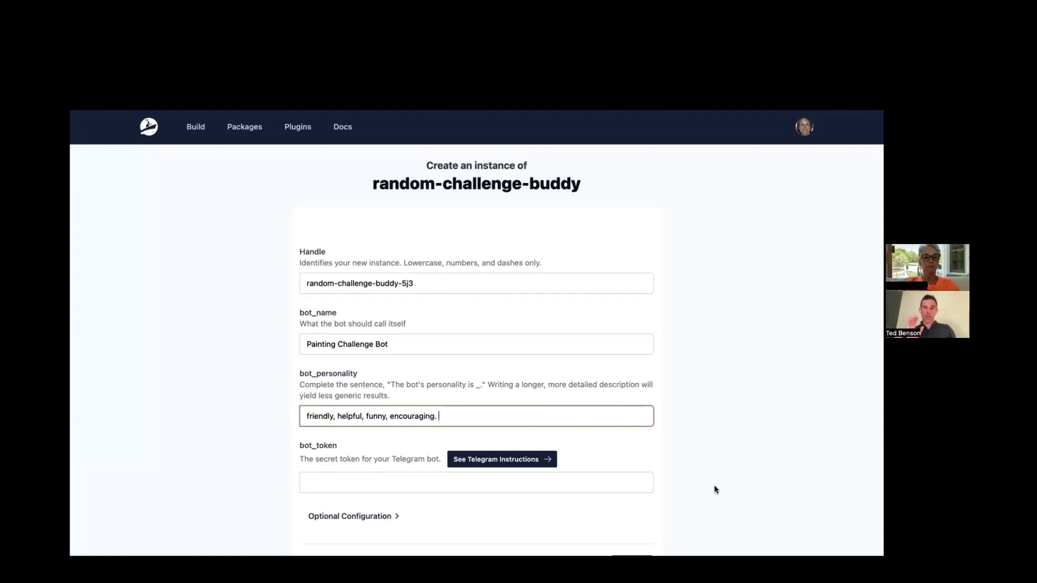
{"action": "scroll", "coordinate": [686, 480], "scroll_direction": "down", "scroll_amount": 3}
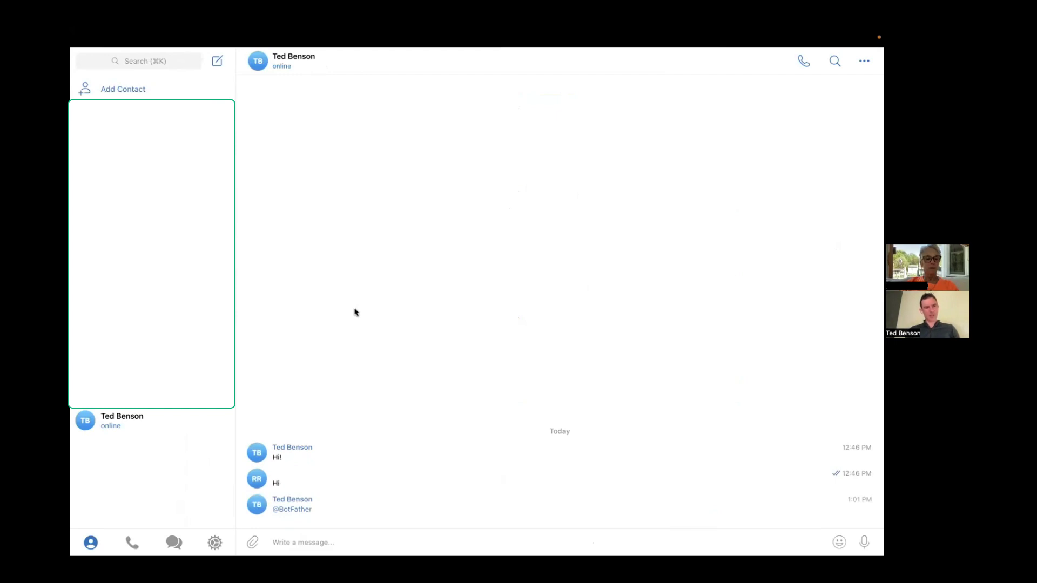
{"action": "left_click", "coordinate": [295, 510]}
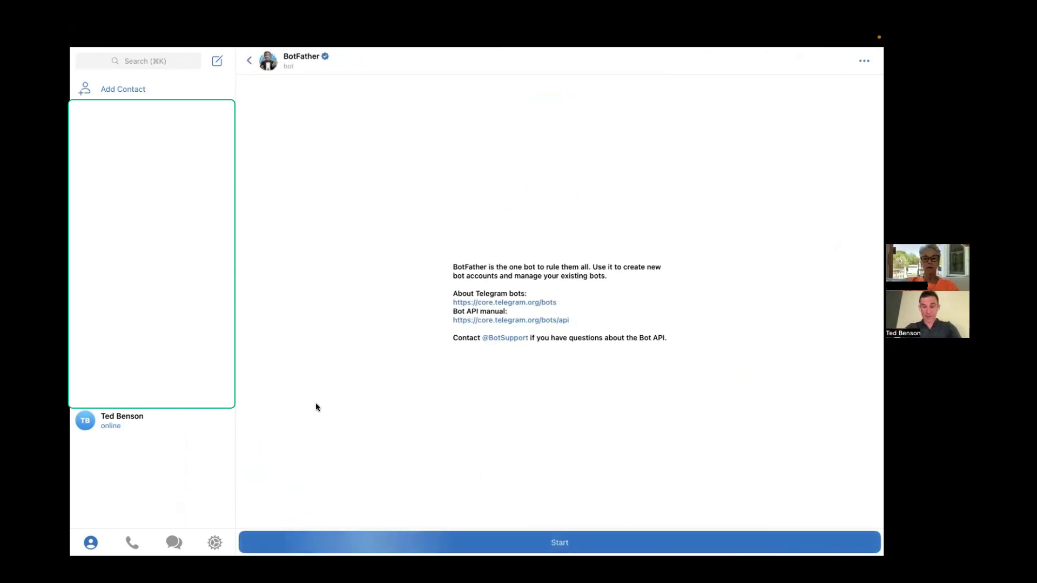
{"action": "left_click", "coordinate": [566, 545]}
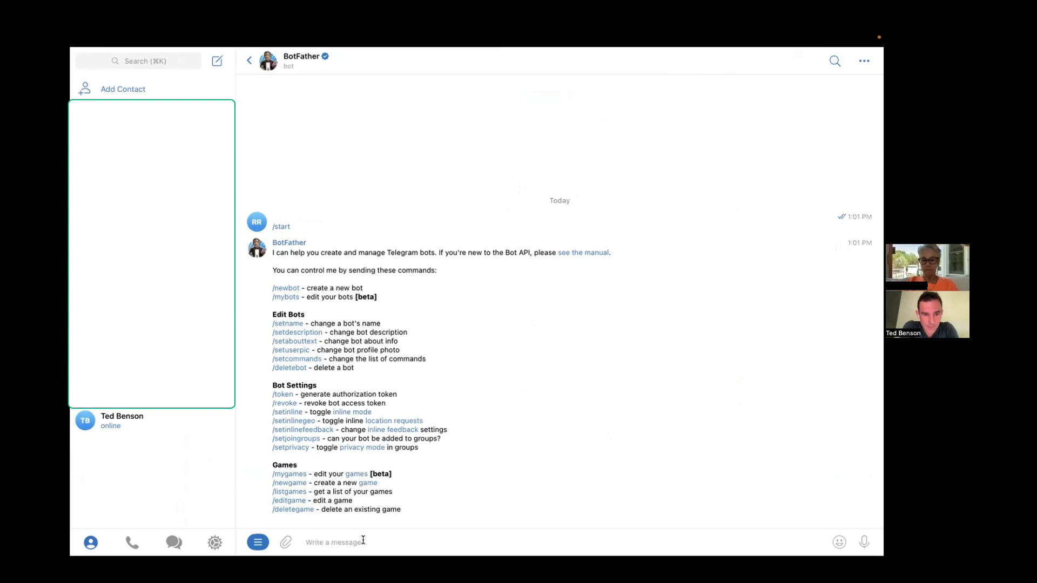
{"action": "type", "text": "?new"}
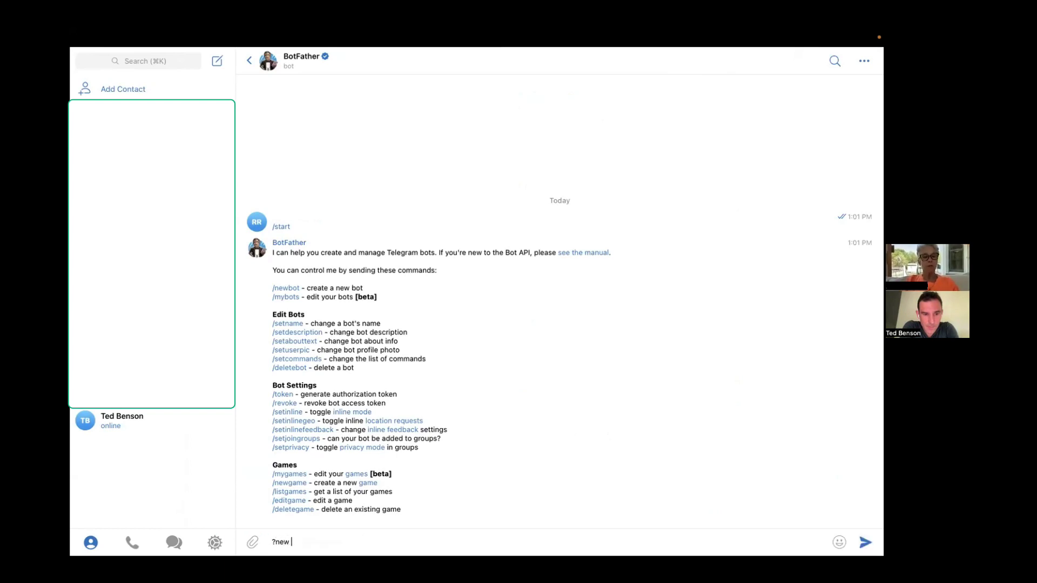
{"action": "key", "text": "BackSpace"}
{"action": "key", "text": "BackSpace"}
{"action": "key", "text": "BackSpace"}
{"action": "key", "text": "BackSpace"}
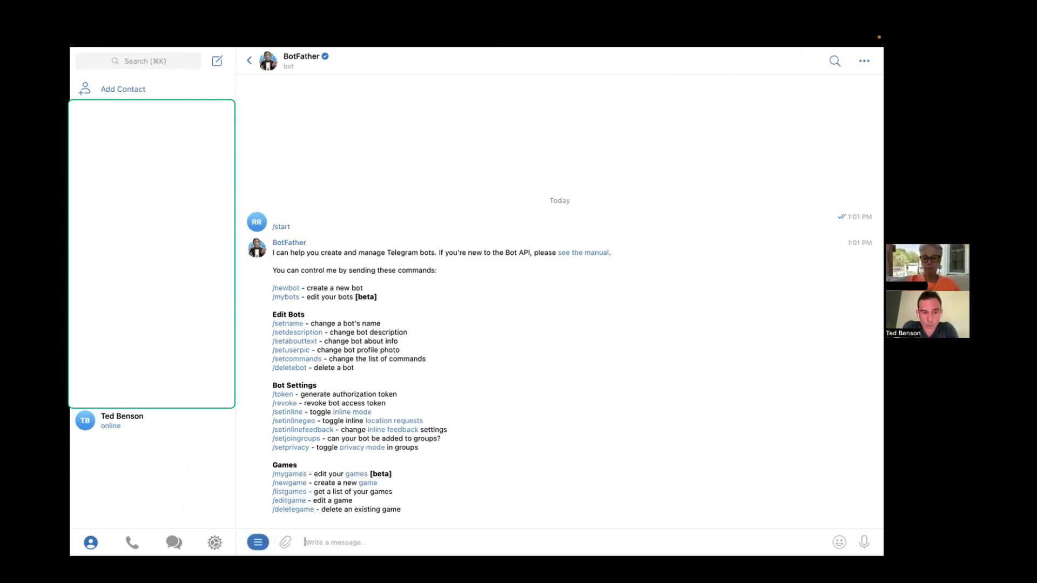
Send BotFather the /newbot command to start creating a new bot
{"action": "type", "text": "/b"}
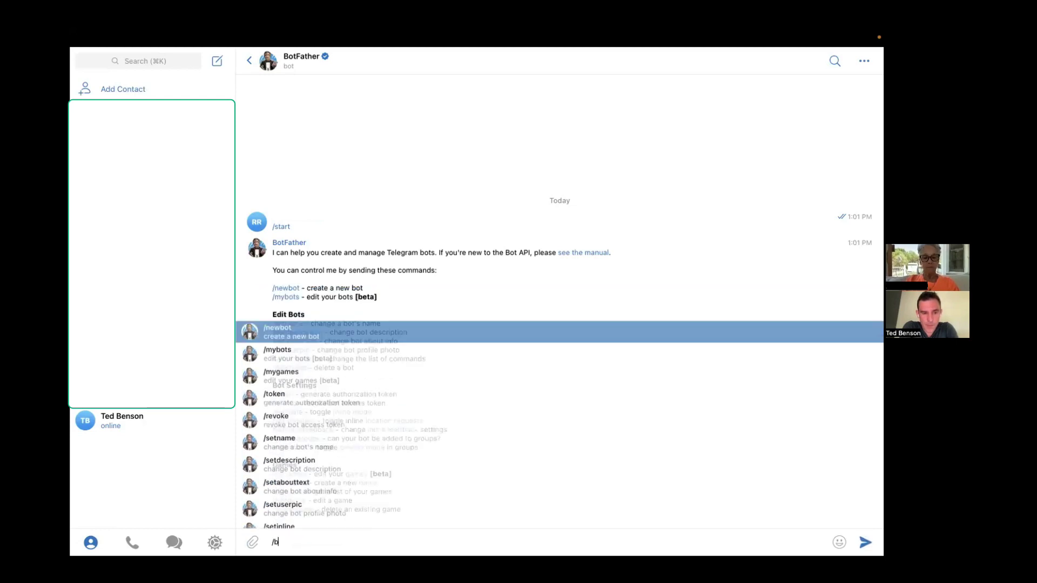
{"action": "key", "text": "BackSpace"}
{"action": "type", "text": "newbot"}
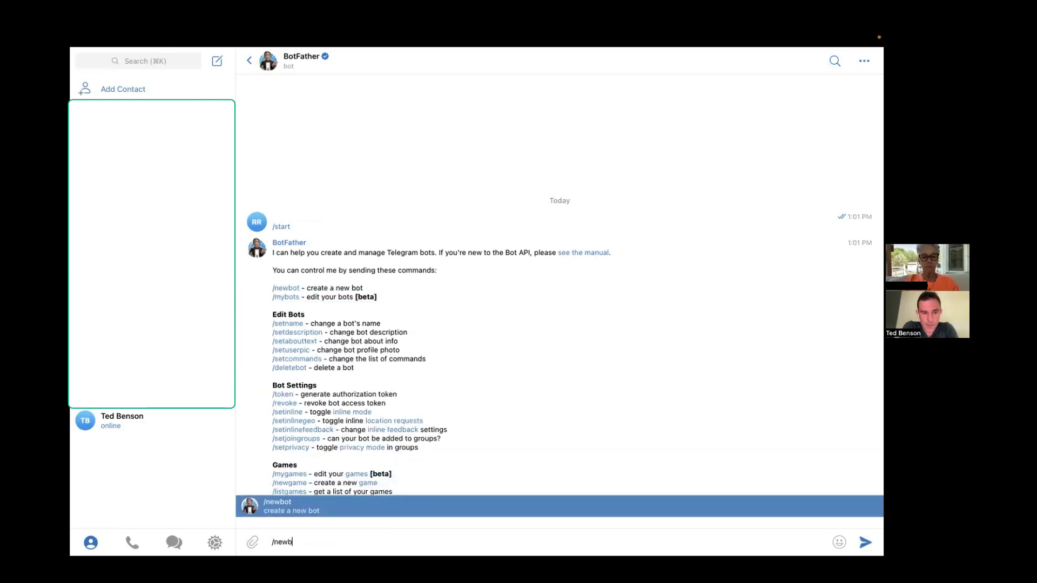
{"action": "left_click", "coordinate": [865, 542]}
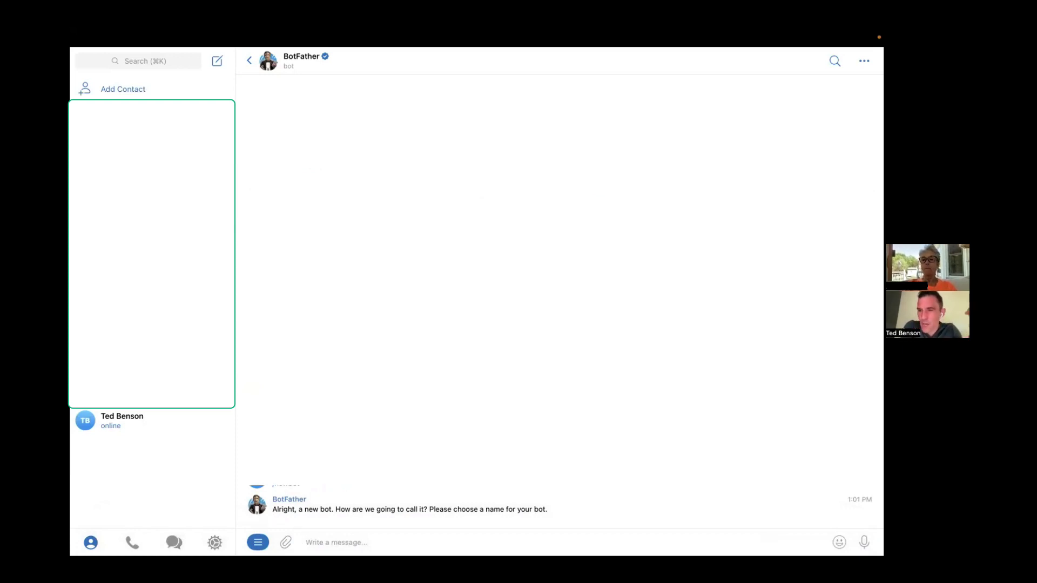
Answer BotFather's name request with "Painting Challenge Bot"
{"action": "type", "text": "Paint"}
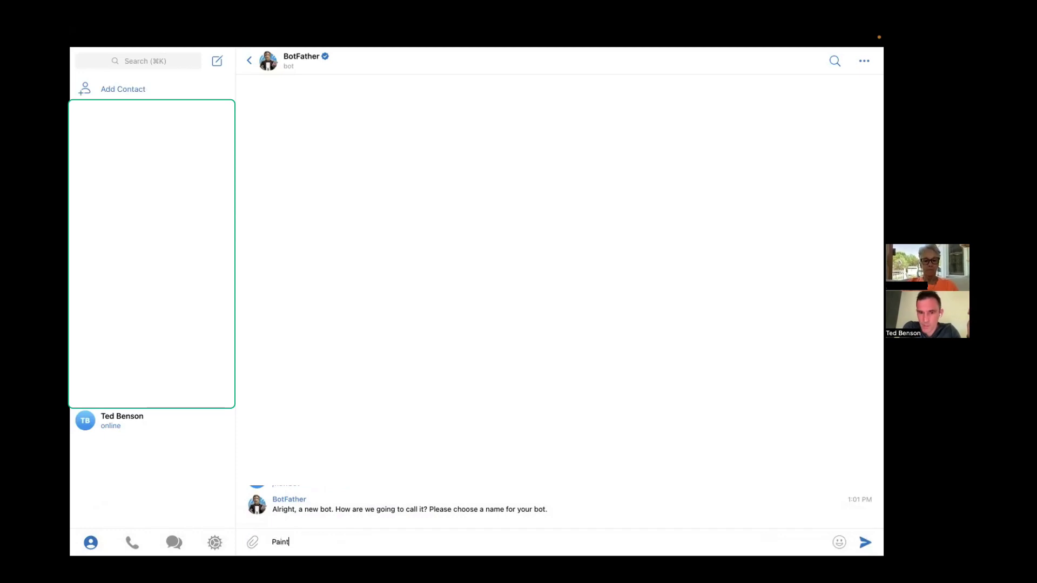
{"action": "type", "text": "ing Challen"}
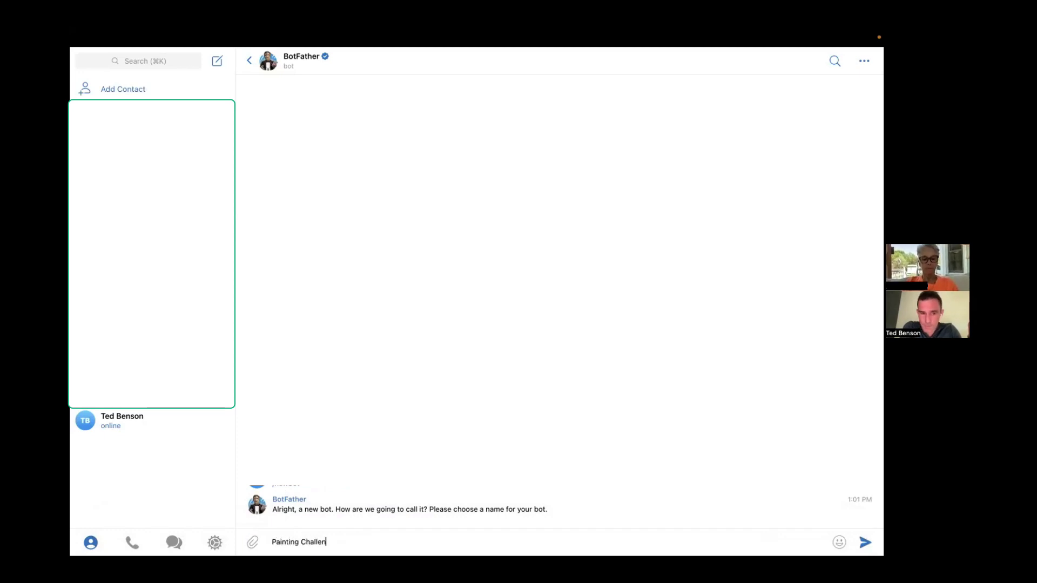
{"action": "type", "text": "ge Bot"}
{"action": "key", "text": "Return"}
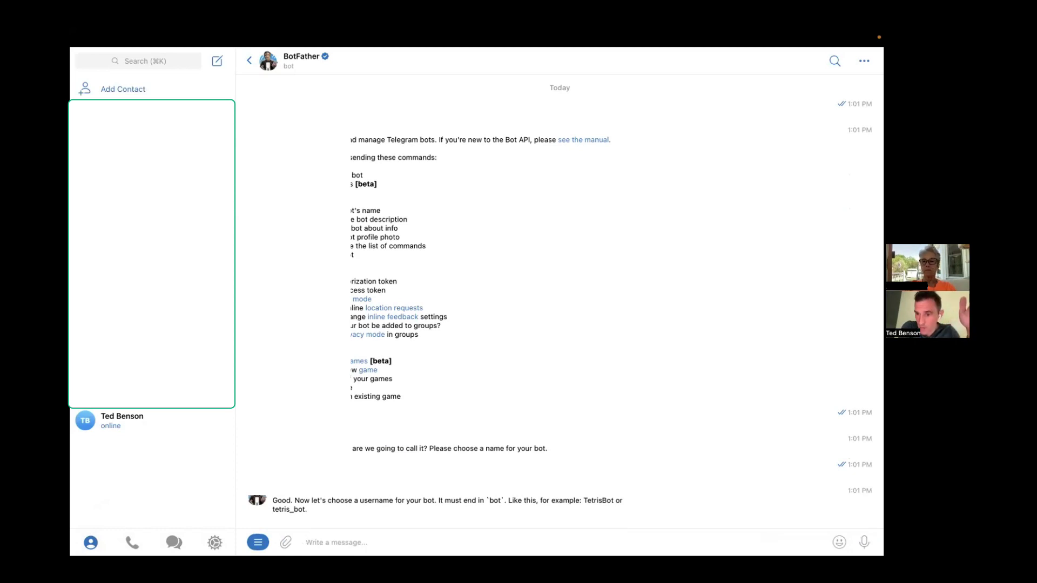
Give the new bot the username "paintingchallengebot" in the BotFather chat
{"action": "type", "text": "paintingc"}
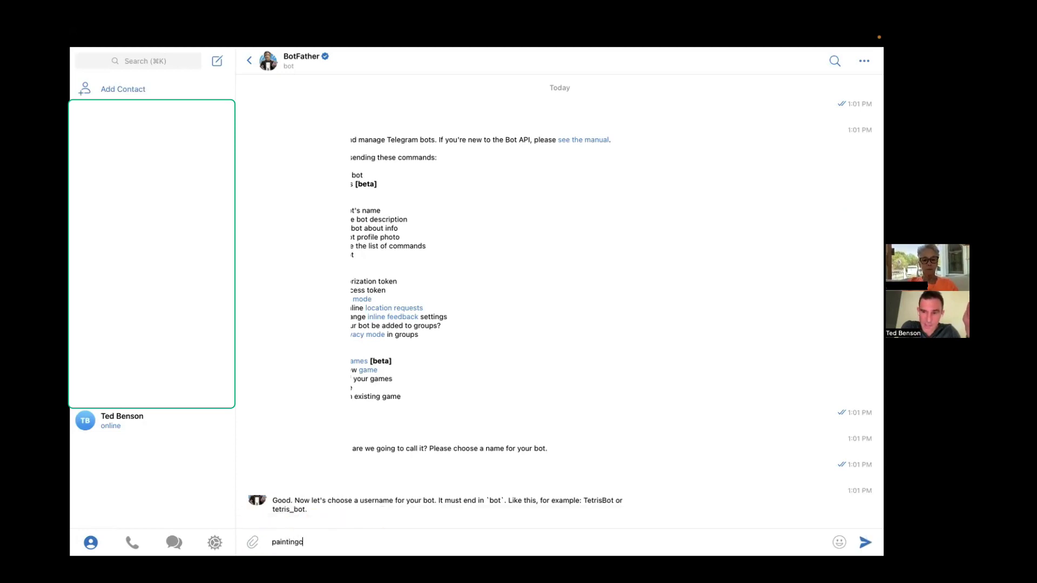
{"action": "type", "text": "hallengebot"}
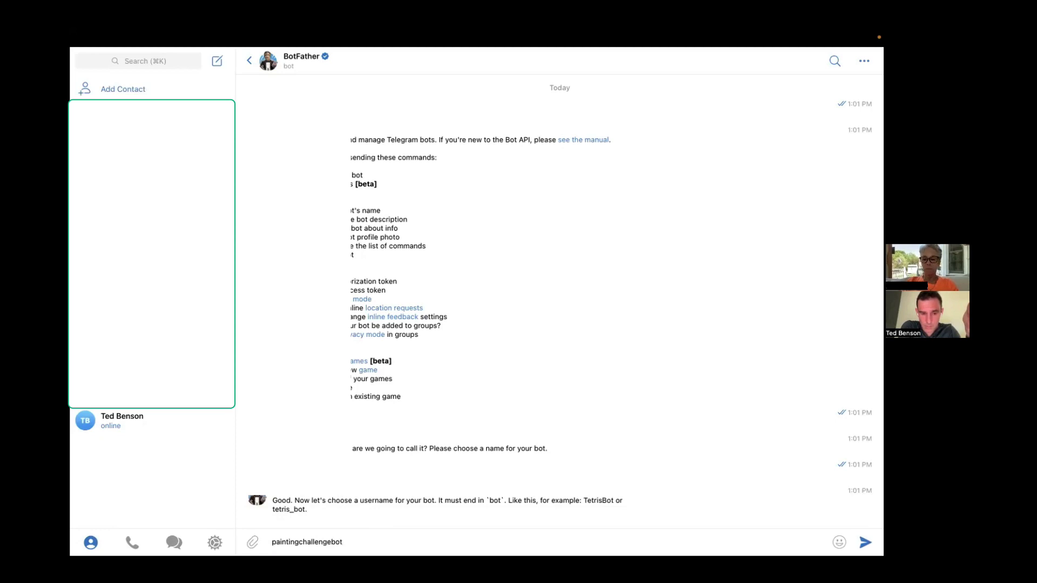
{"action": "key", "text": "Return"}
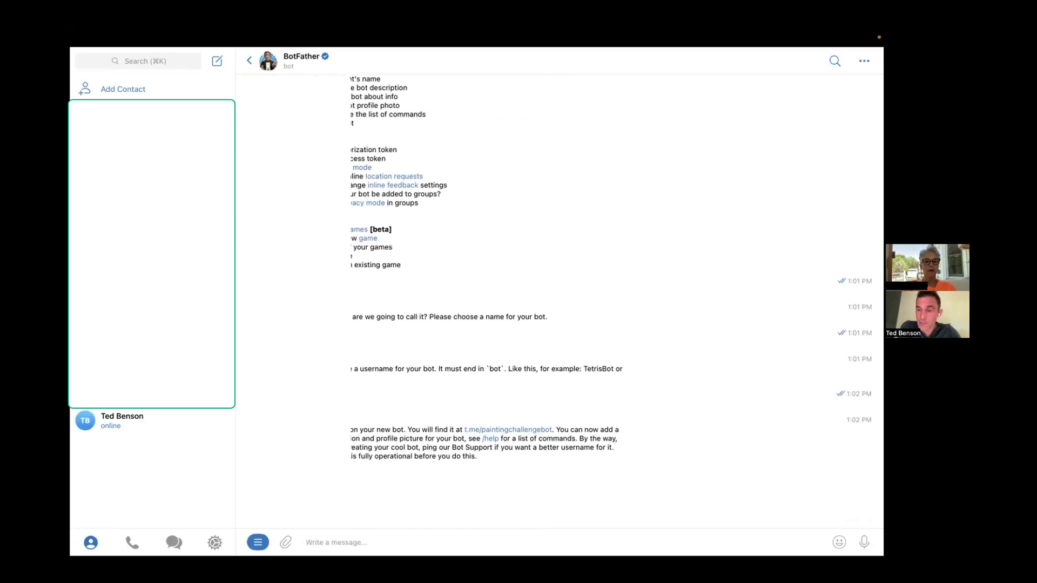
Copy the bot token from BotFather's message, switch to Steamship, paste it as the bot_token, and create the instance
{"action": "right_click", "coordinate": [401, 427]}
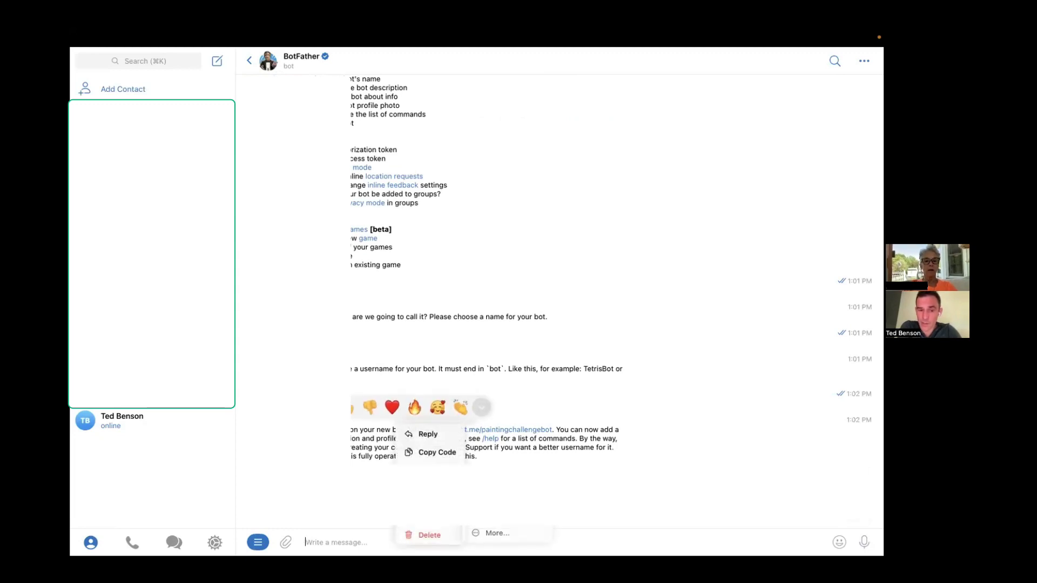
{"action": "left_click", "coordinate": [436, 452]}
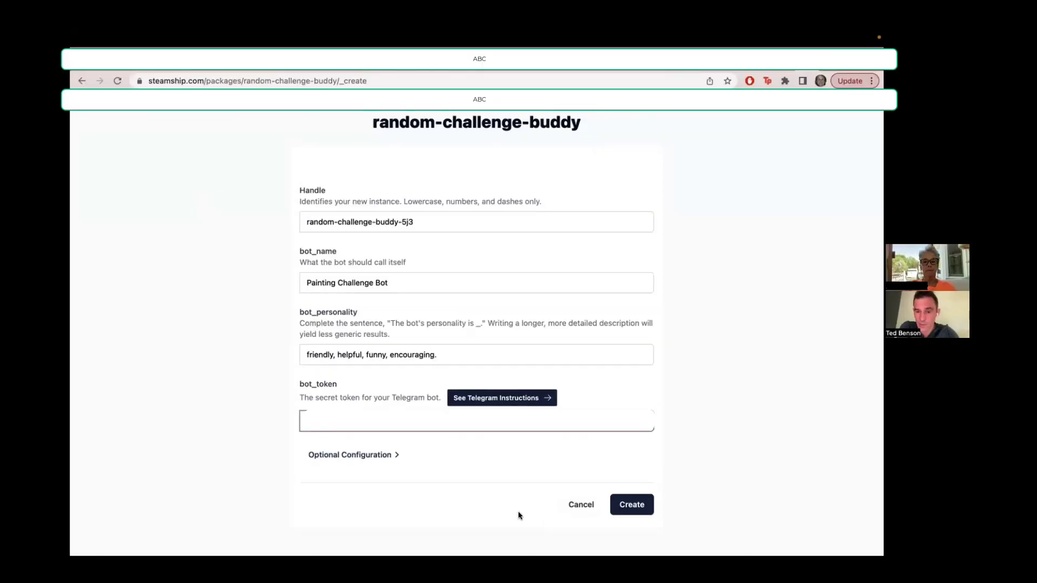
{"action": "left_click", "coordinate": [637, 507]}
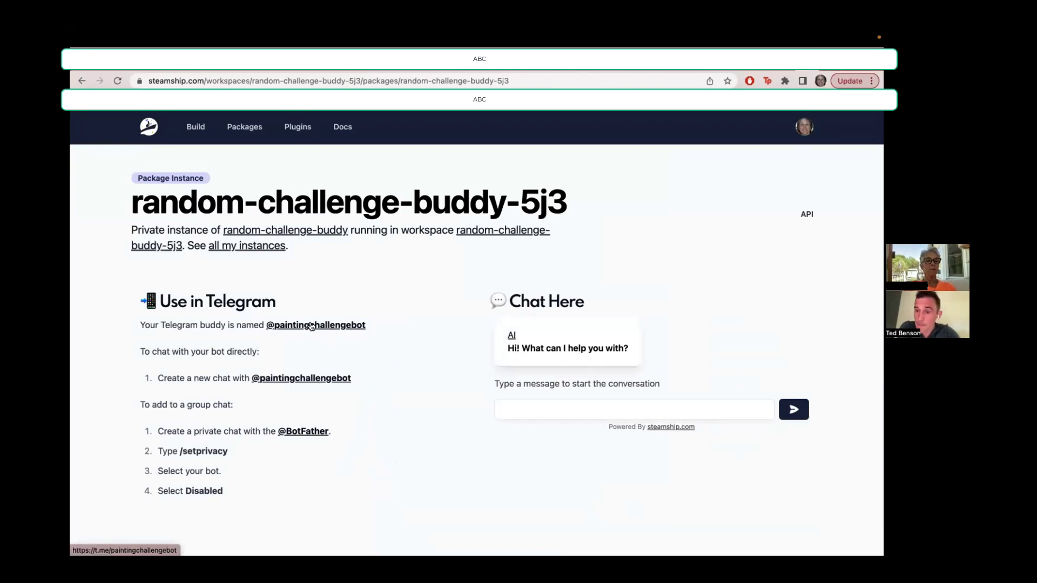
{"action": "left_click", "coordinate": [312, 326]}
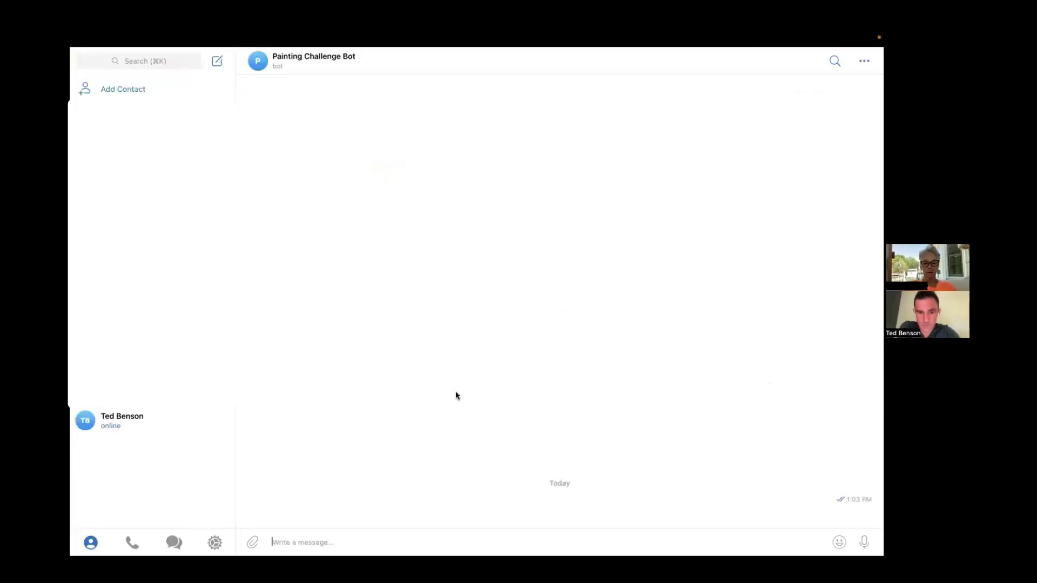
{"action": "type", "text": "help"}
{"action": "key", "text": "Return"}
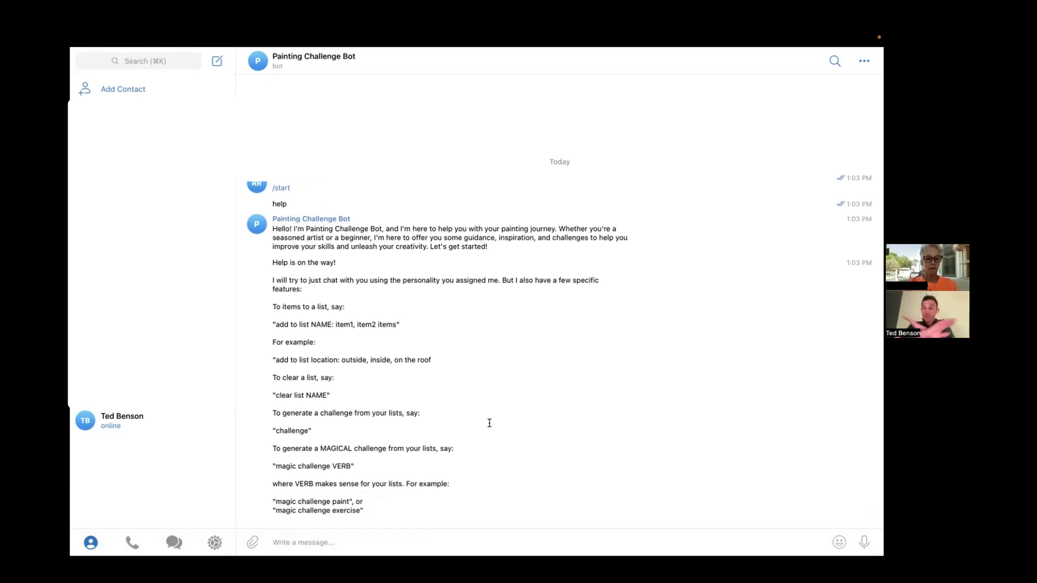
Send the bot "add to list paper: sanded, unsanded, textured, fabric, your choice"
{"action": "type", "text": "add"}
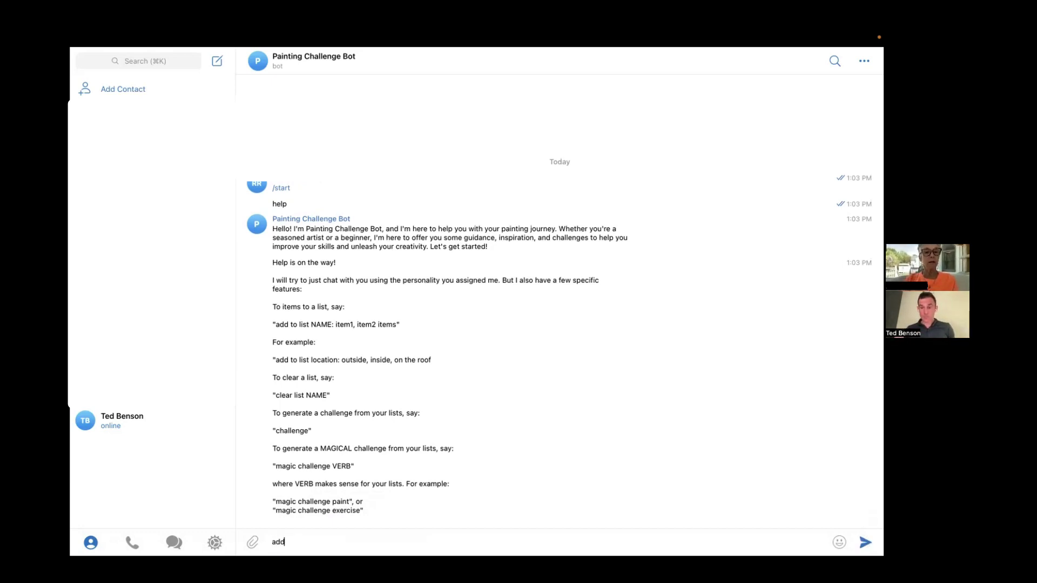
{"action": "type", "text": " to list"}
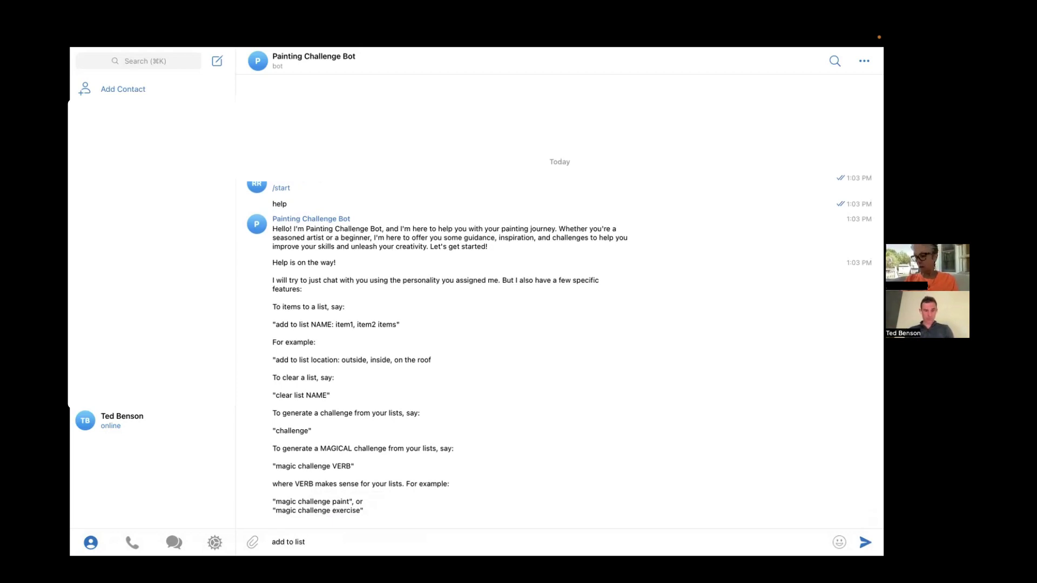
{"action": "type", "text": " paper"}
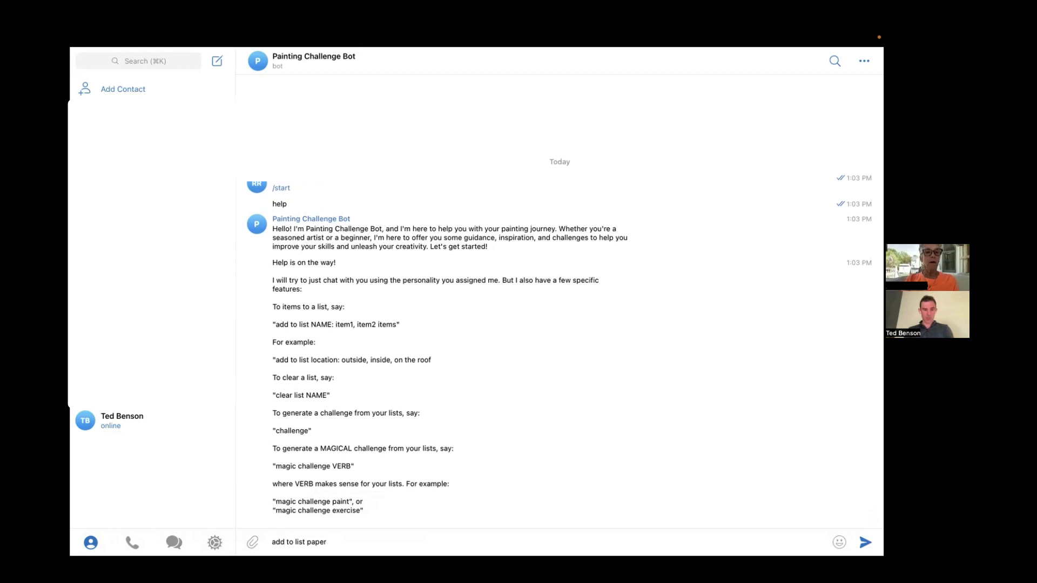
{"action": "type", "text": ":"}
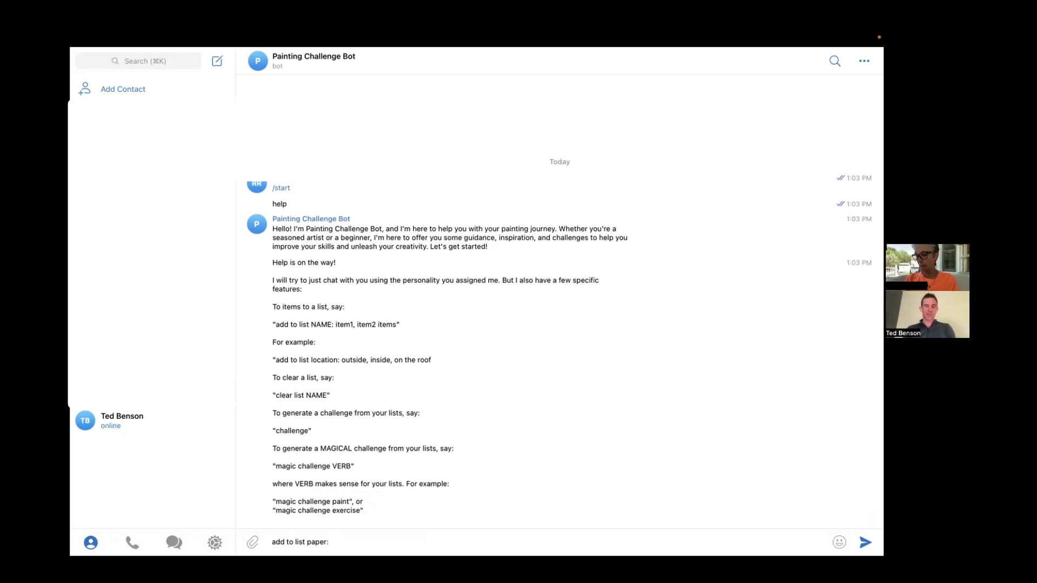
{"action": "type", "text": "sanded, unsanded"}
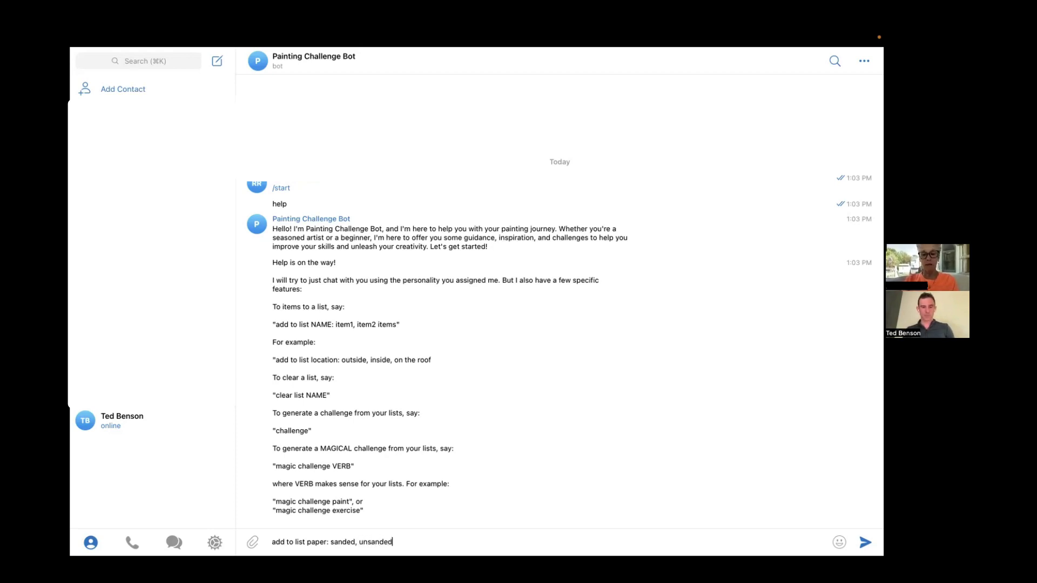
{"action": "type", "text": ","}
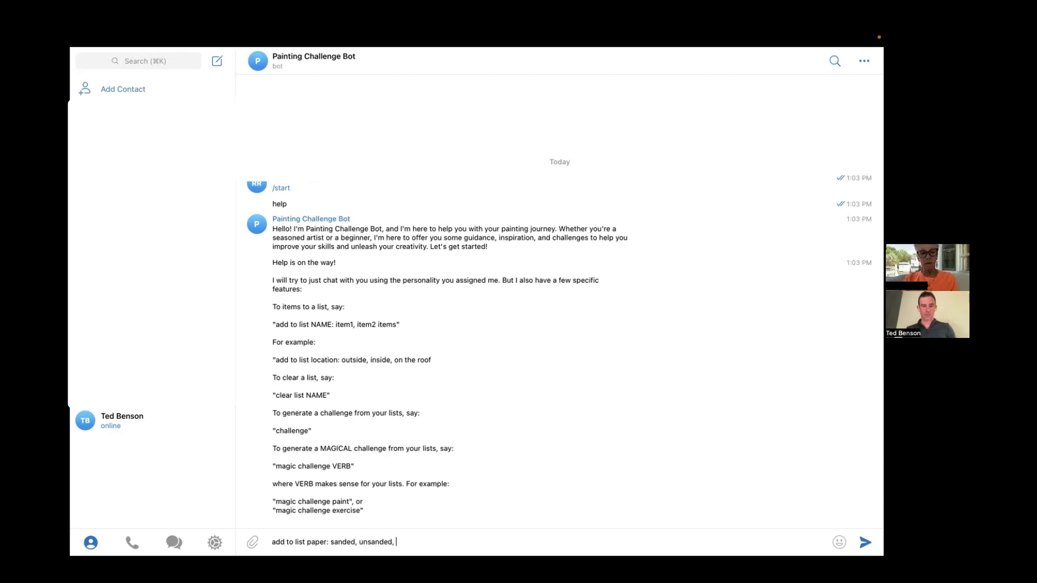
{"action": "type", "text": " testured, fabrix"}
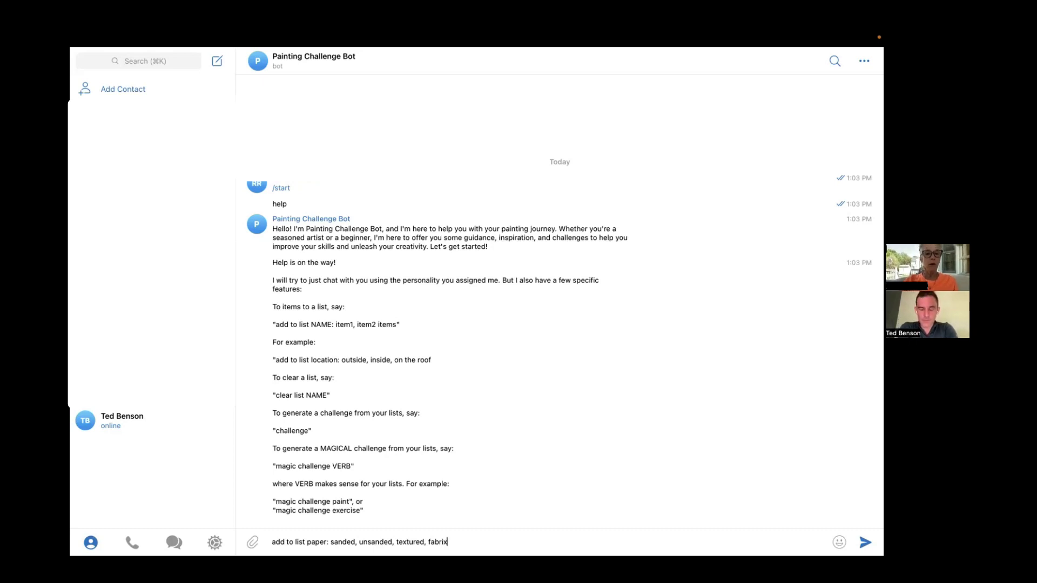
{"action": "key", "text": "BackSpace"}
{"action": "type", "text": "c, your choice"}
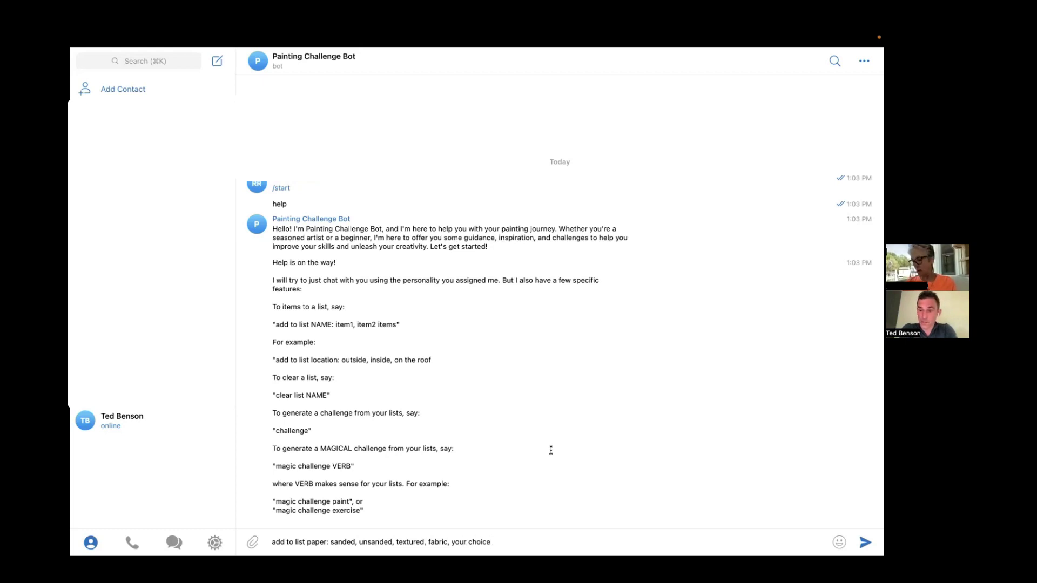
{"action": "key", "text": "Return"}
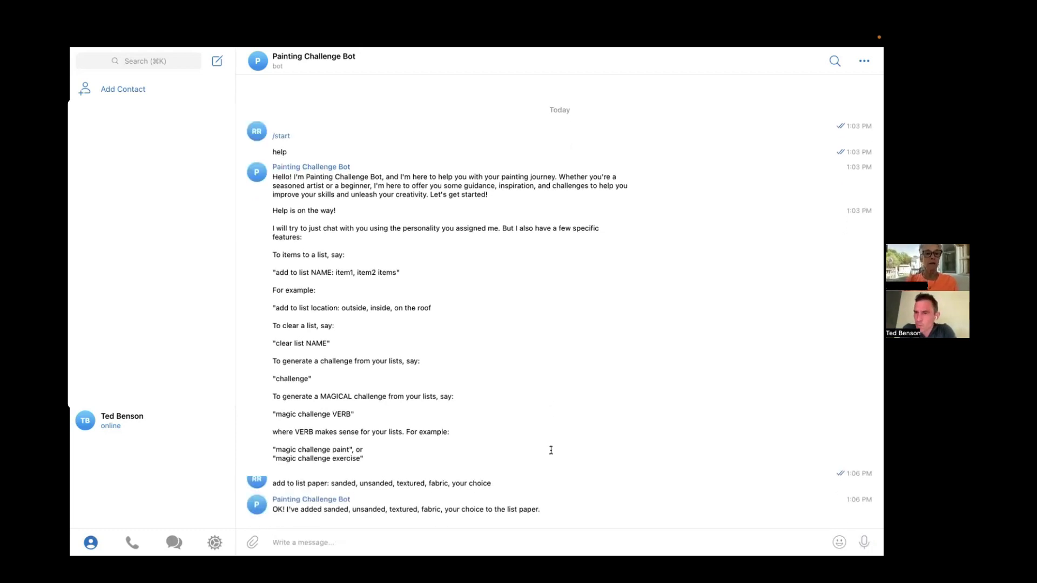
Send the bot "add to list underpainting: none, watercolor, alcohol and pastel wash, dry pastel rub, black and white Notan, toned, your choice"
{"action": "type", "text": "add t"}
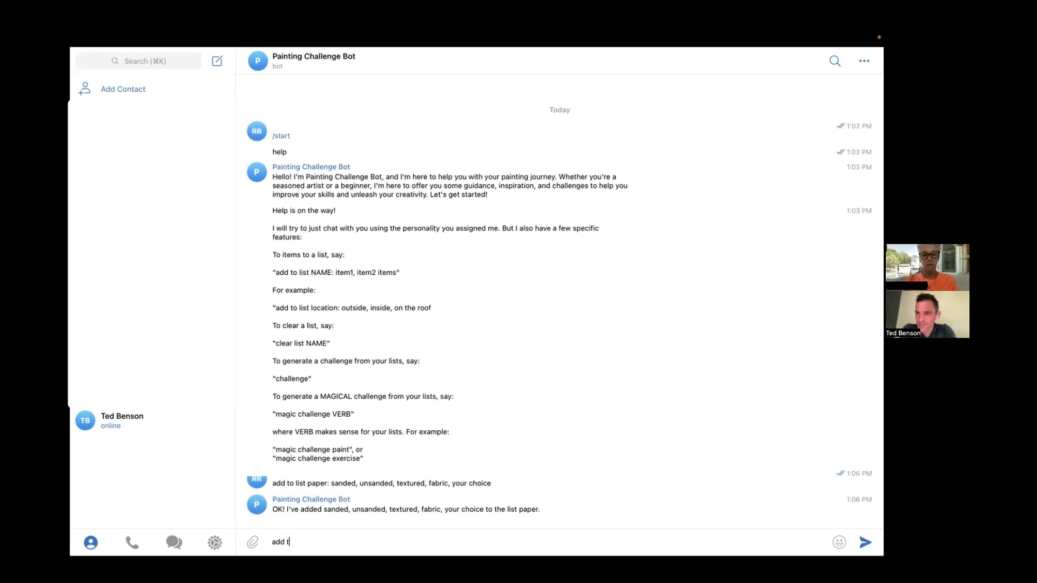
{"action": "type", "text": "o list"}
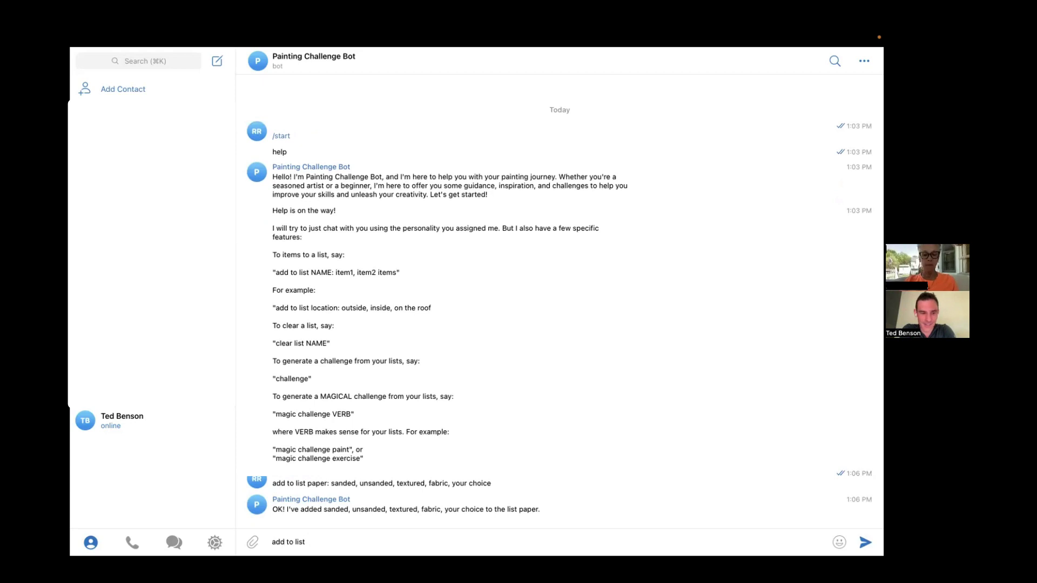
{"action": "type", "text": " under"}
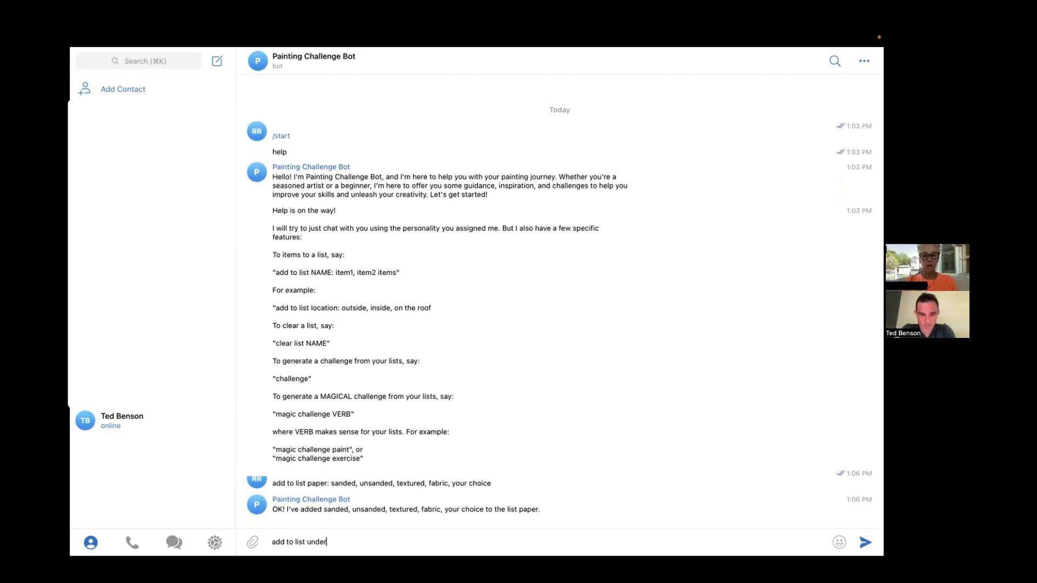
{"action": "type", "text": "painting"}
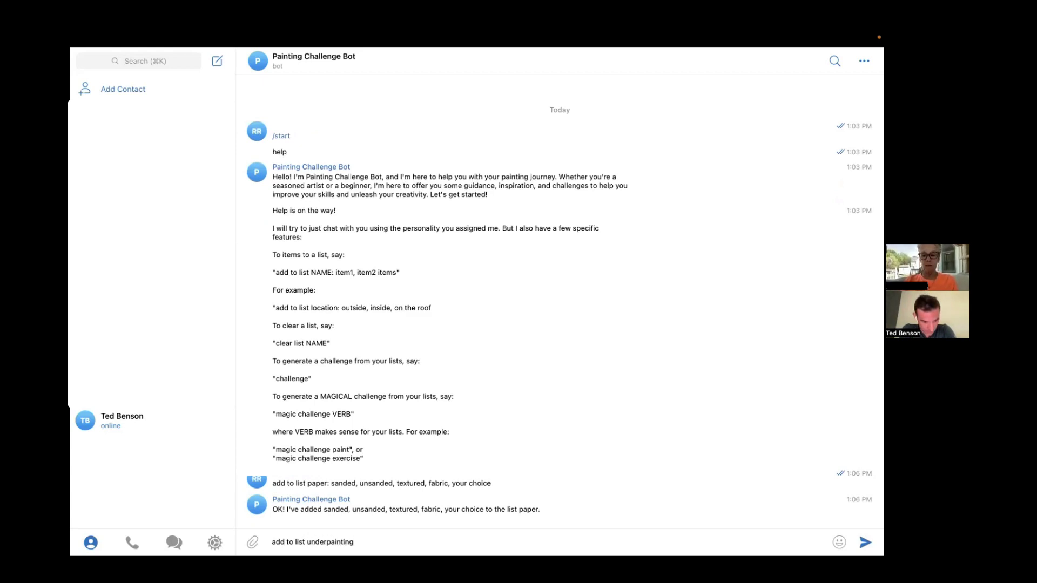
{"action": "type", "text": ": none, "}
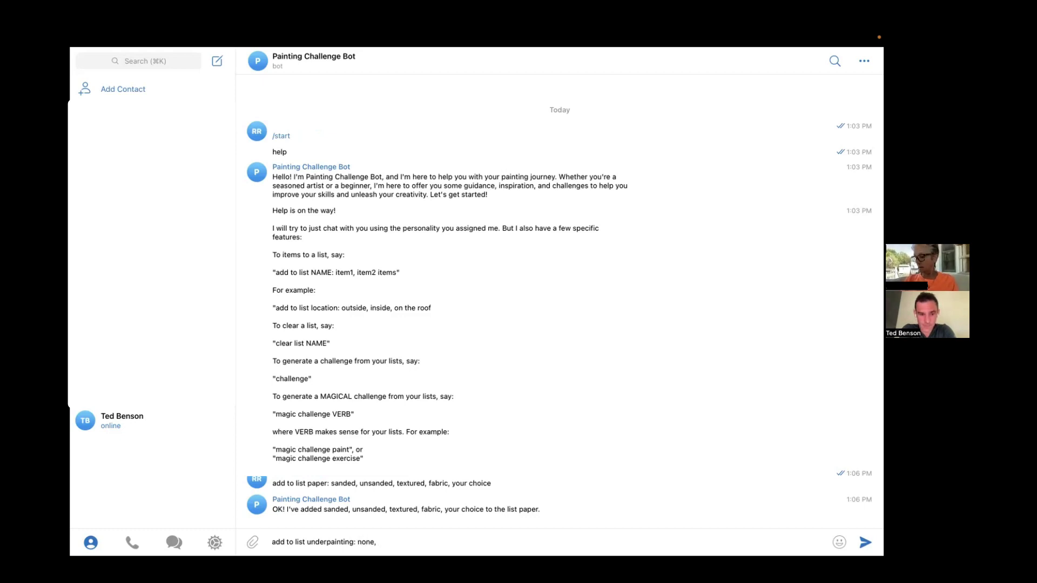
{"action": "type", "text": "watercooor"}
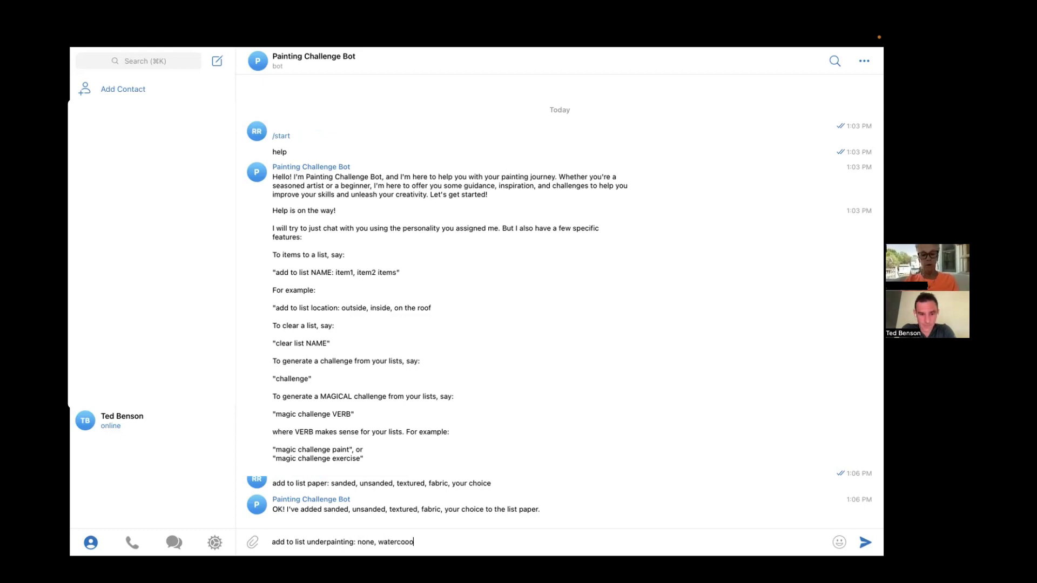
{"action": "key", "text": "BackSpace"}
{"action": "key", "text": "BackSpace"}
{"action": "key", "text": "BackSpace"}
{"action": "type", "text": "lor, alcoha"}
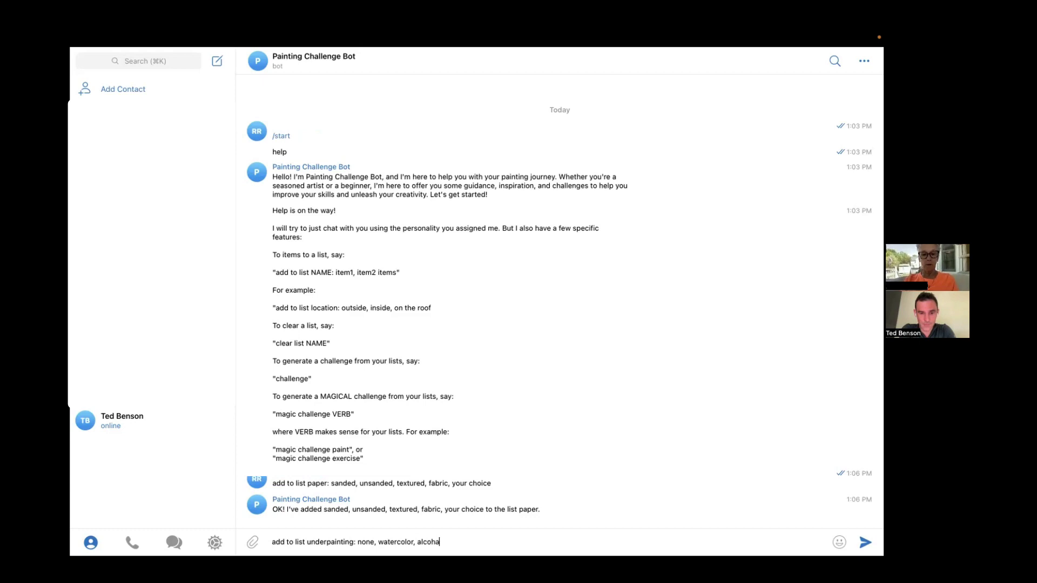
{"action": "type", "text": "l and pastel wa"}
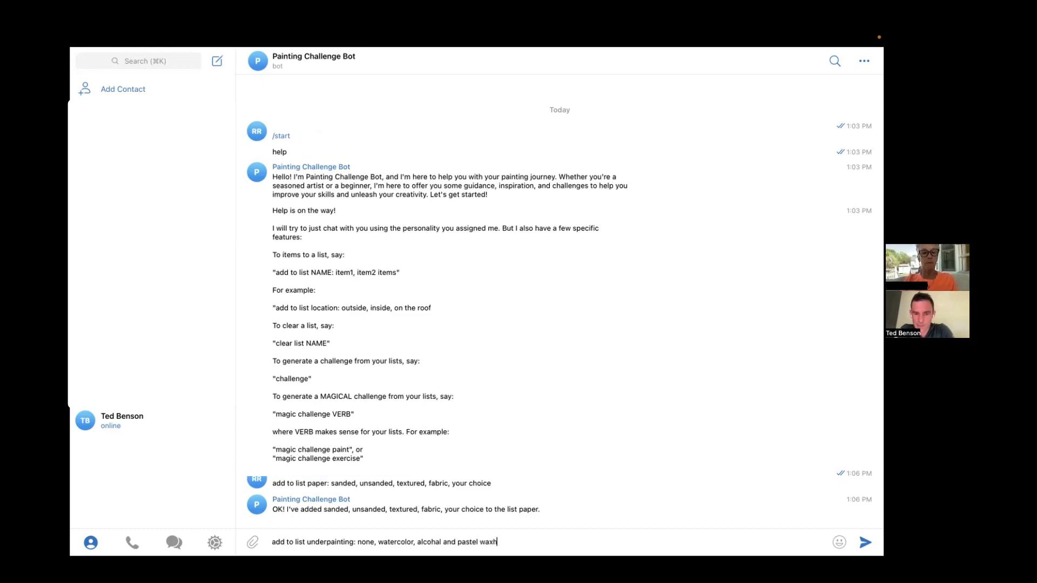
{"action": "type", "text": "sh"}
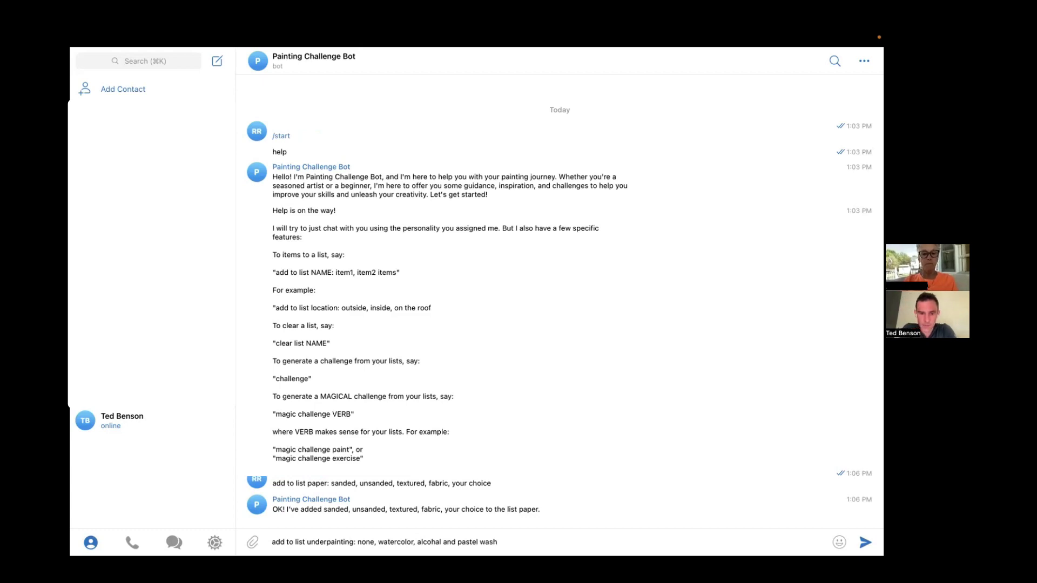
{"action": "left_click", "coordinate": [438, 541]}
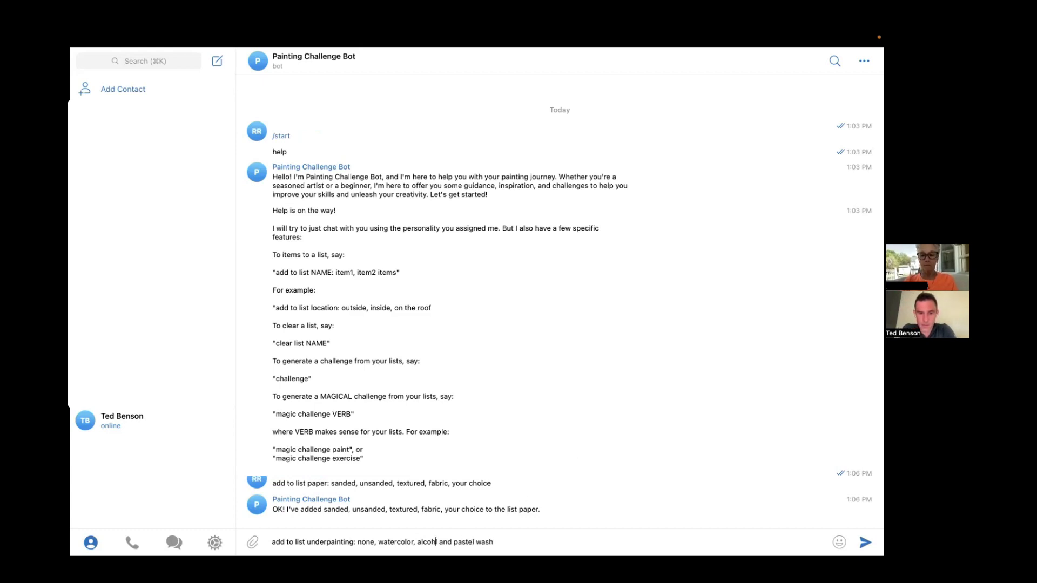
{"action": "left_click", "coordinate": [498, 541]}
{"action": "type", "text": ", d"}
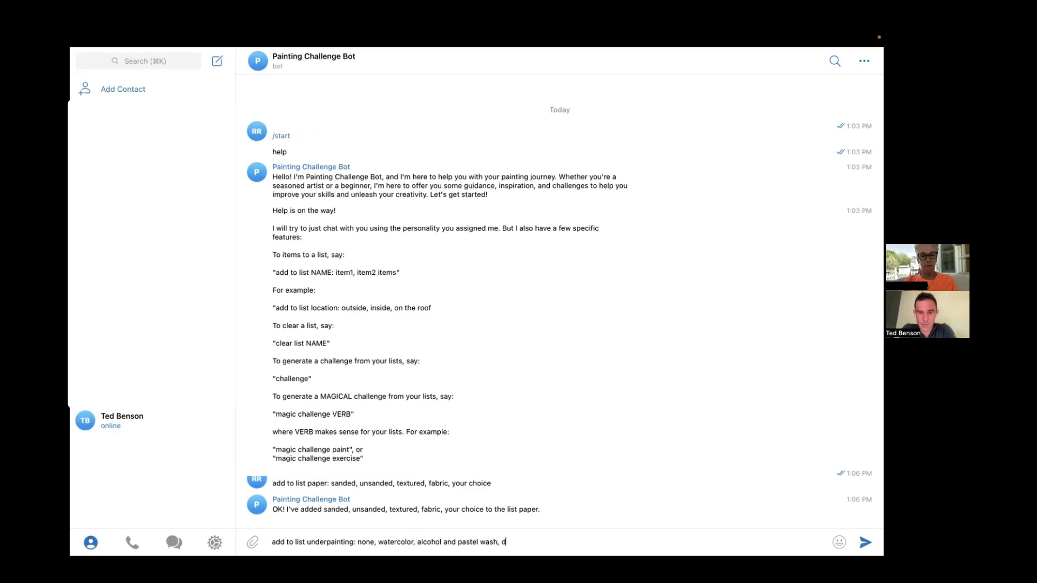
{"action": "type", "text": "ry past"}
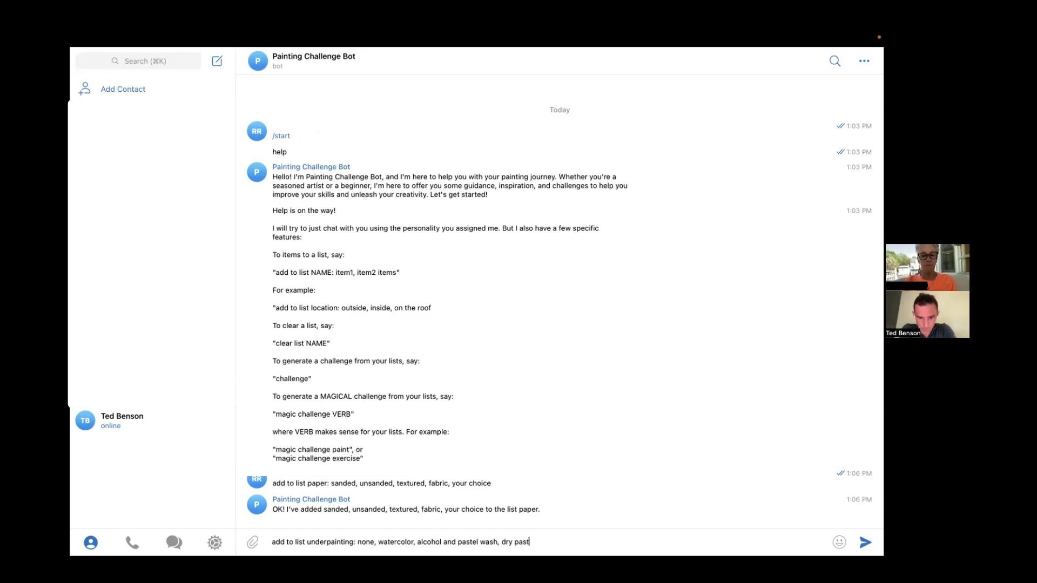
{"action": "type", "text": "el rub,"}
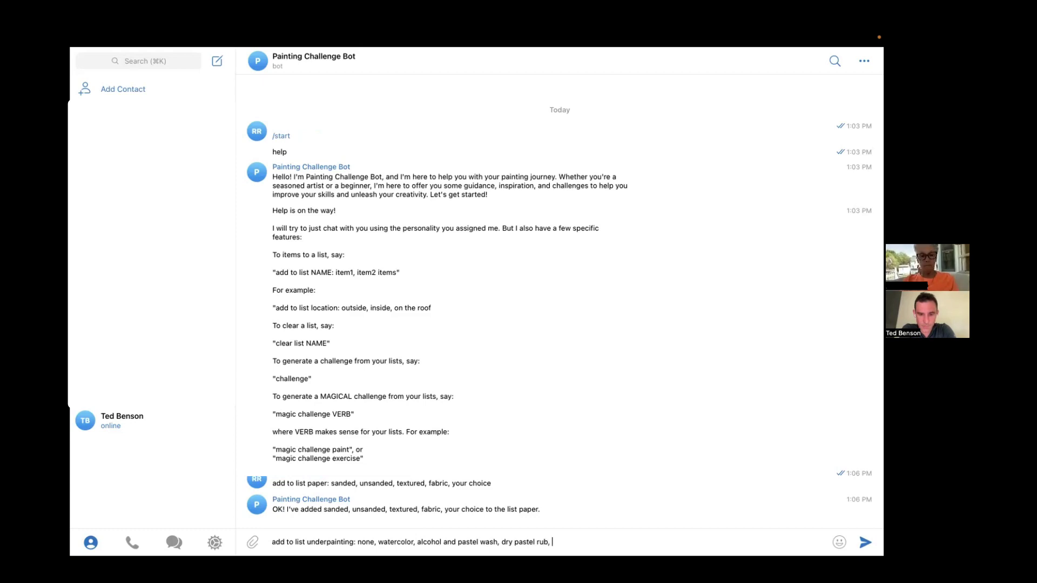
{"action": "type", "text": " black and w"}
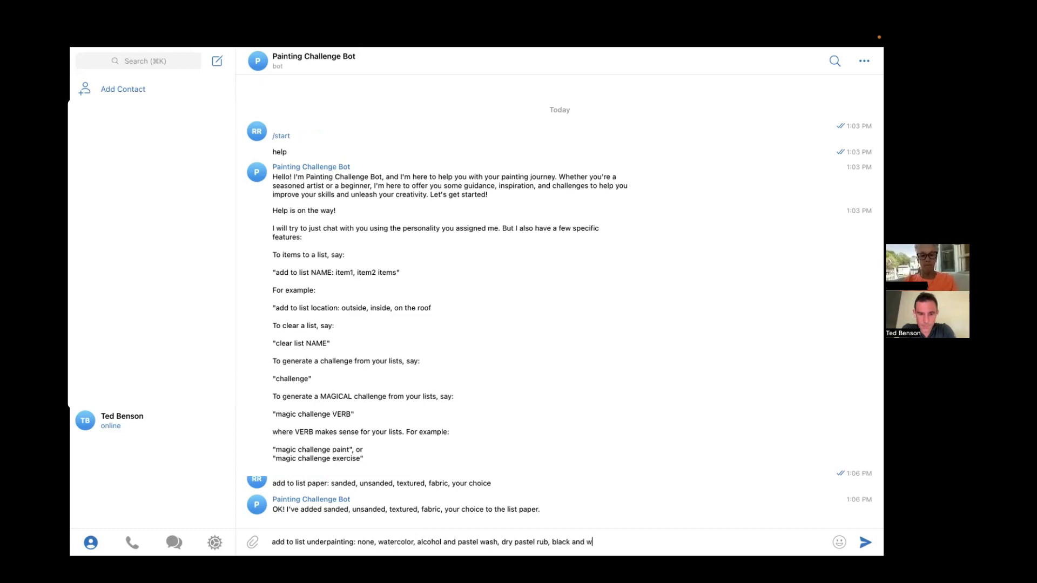
{"action": "type", "text": "hite N"}
{"action": "key", "text": "BackSpace"}
{"action": "type", "text": "Notan, "}
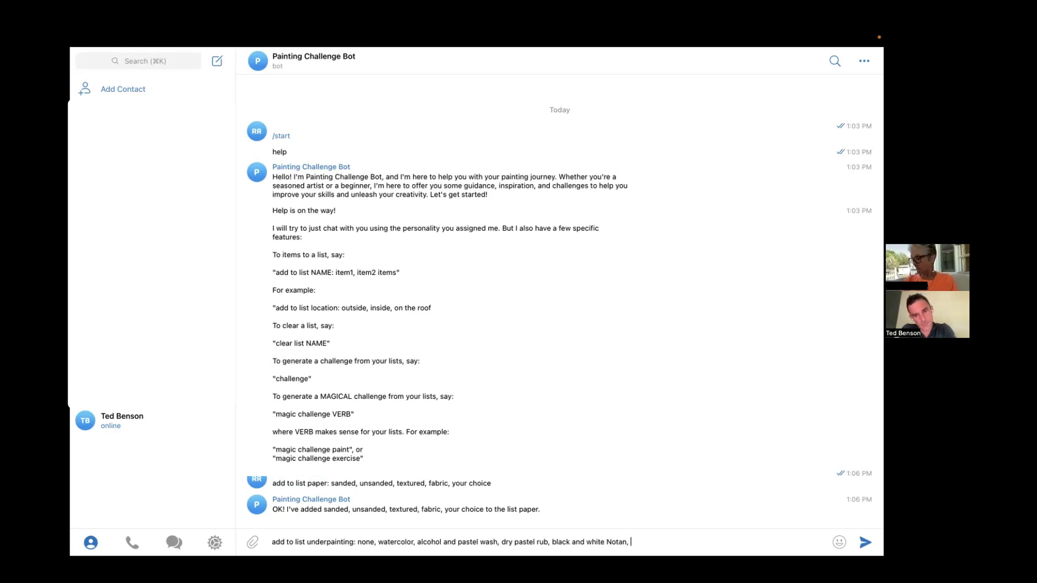
{"action": "type", "text": "toned"}
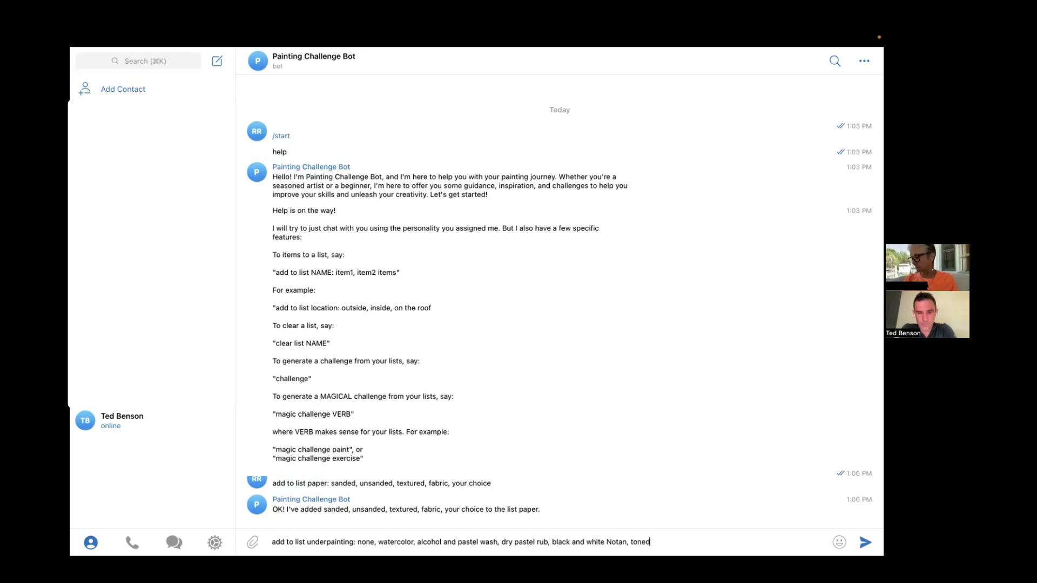
{"action": "type", "text": ", your"}
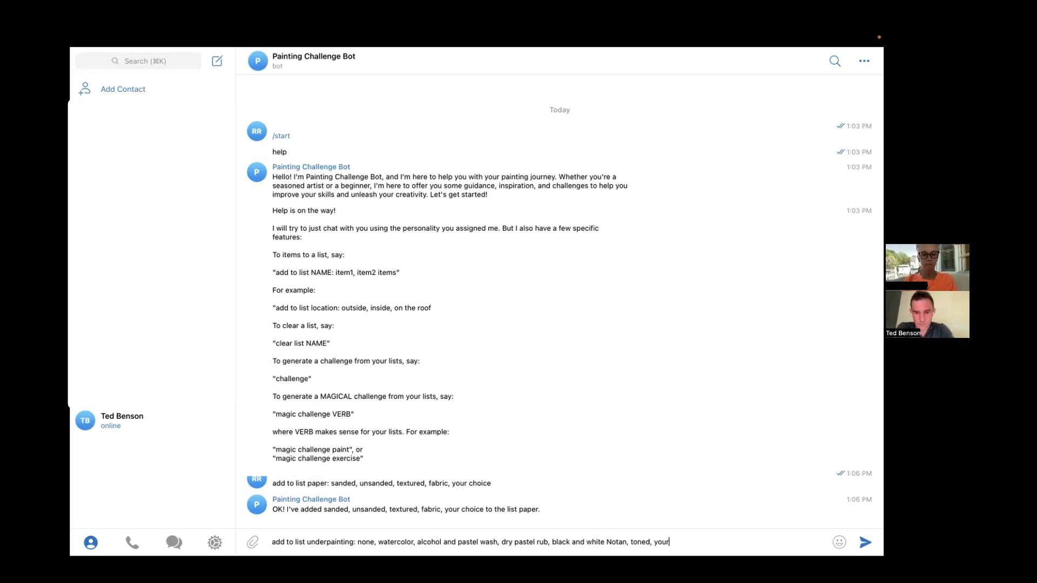
{"action": "type", "text": " choice"}
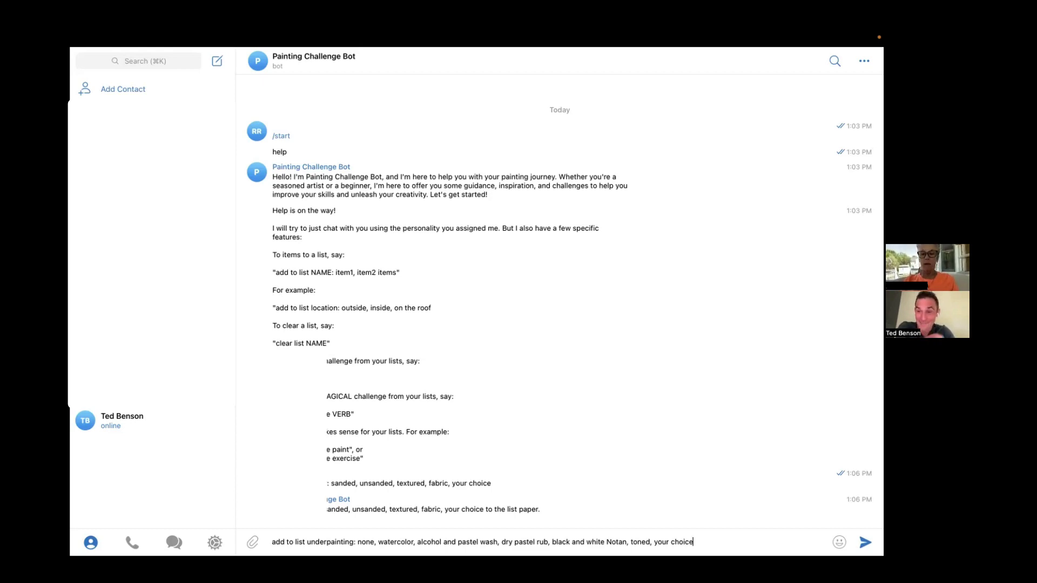
{"action": "key", "text": "Return"}
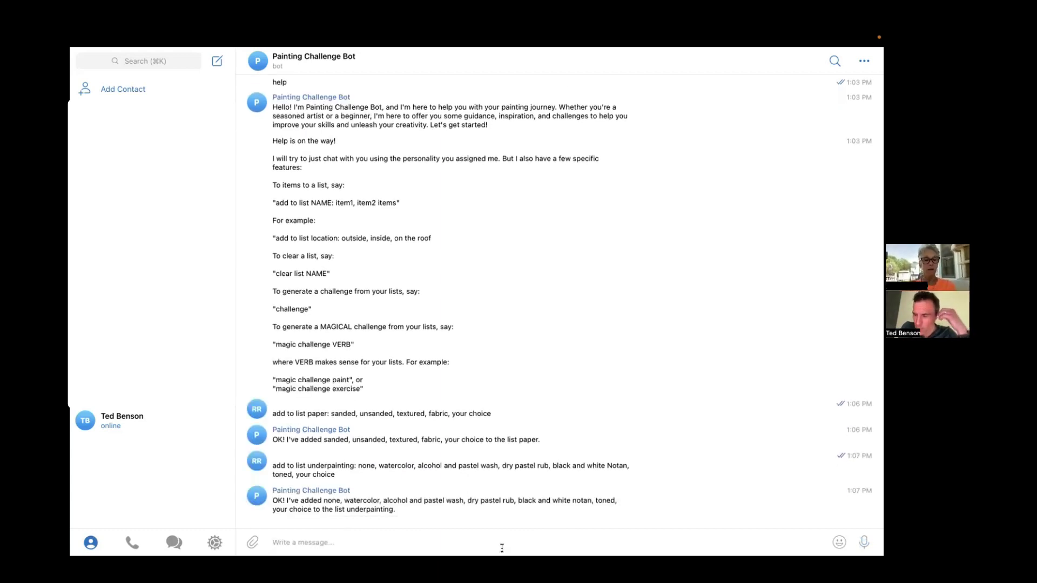
Request a magical challenge from the bot with the message "Magic challenge paint" and review its reply
{"action": "type", "text": "Magic "}
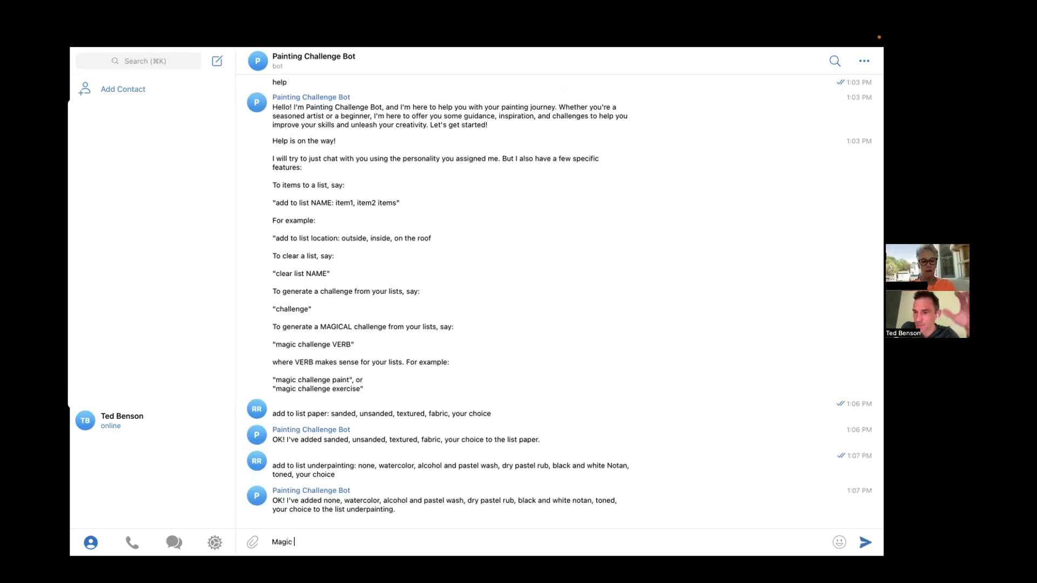
{"action": "type", "text": "challenge paint"}
{"action": "key", "text": "Return"}
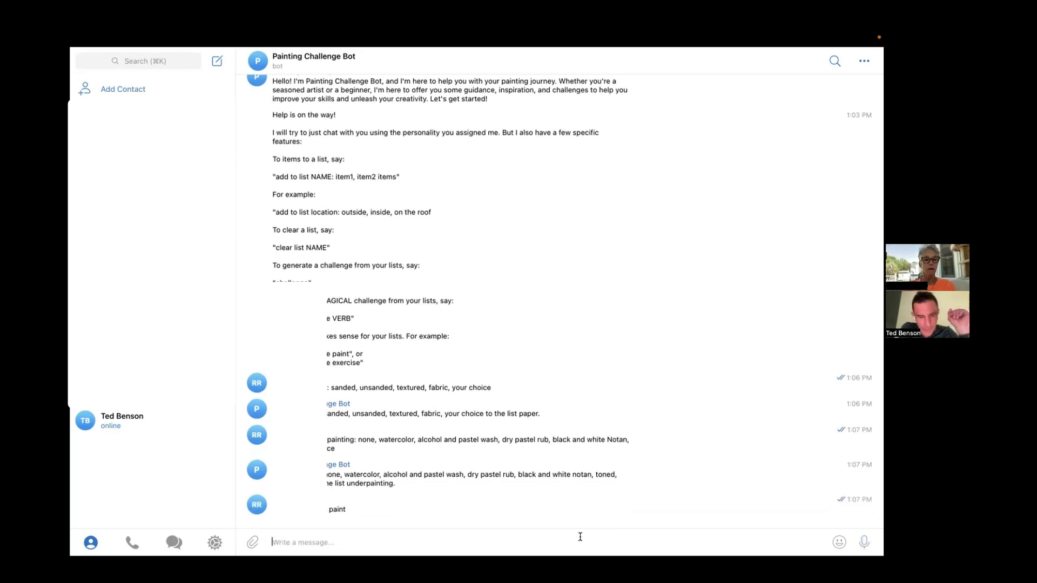
{"action": "scroll", "coordinate": [520, 474], "scroll_direction": "up", "scroll_amount": 3}
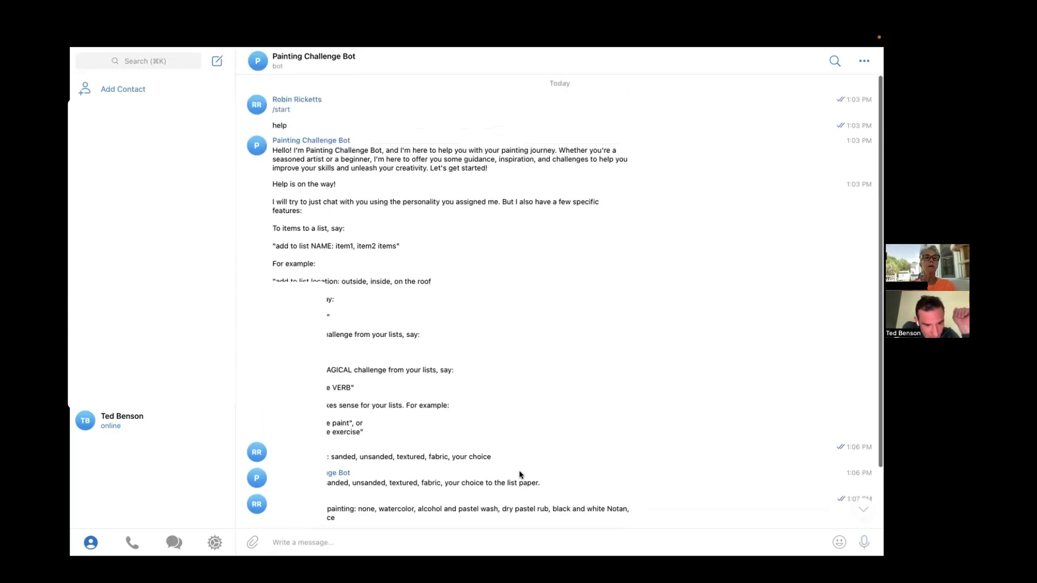
{"action": "scroll", "coordinate": [520, 475], "scroll_direction": "down", "scroll_amount": 5}
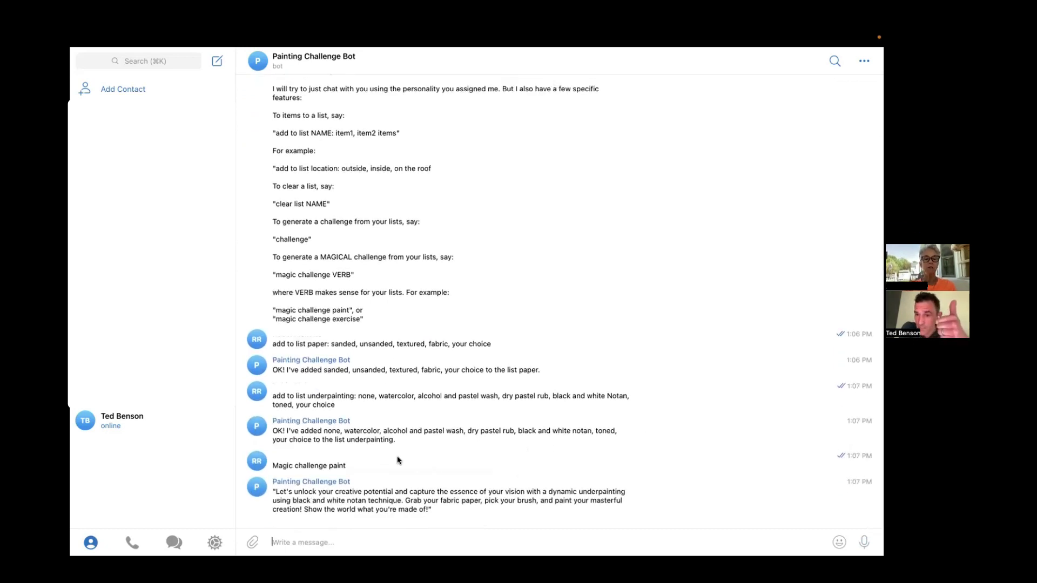
{"action": "scroll", "coordinate": [540, 416], "scroll_direction": "down", "scroll_amount": 2}
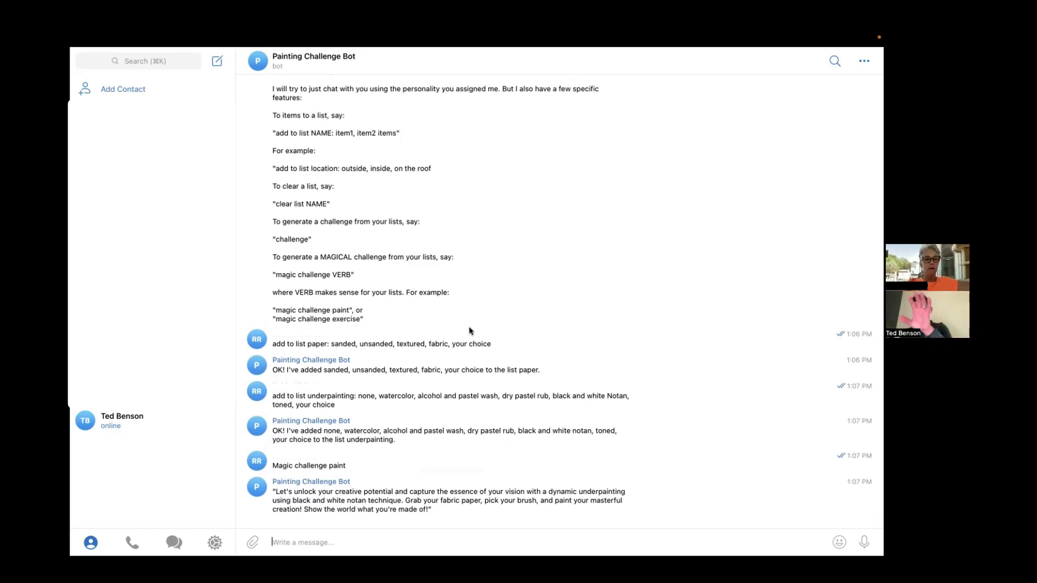
Send the bot "challenge" to generate a plain challenge from the paper and underpainting lists
{"action": "type", "text": "challenge"}
{"action": "key", "text": "Return"}
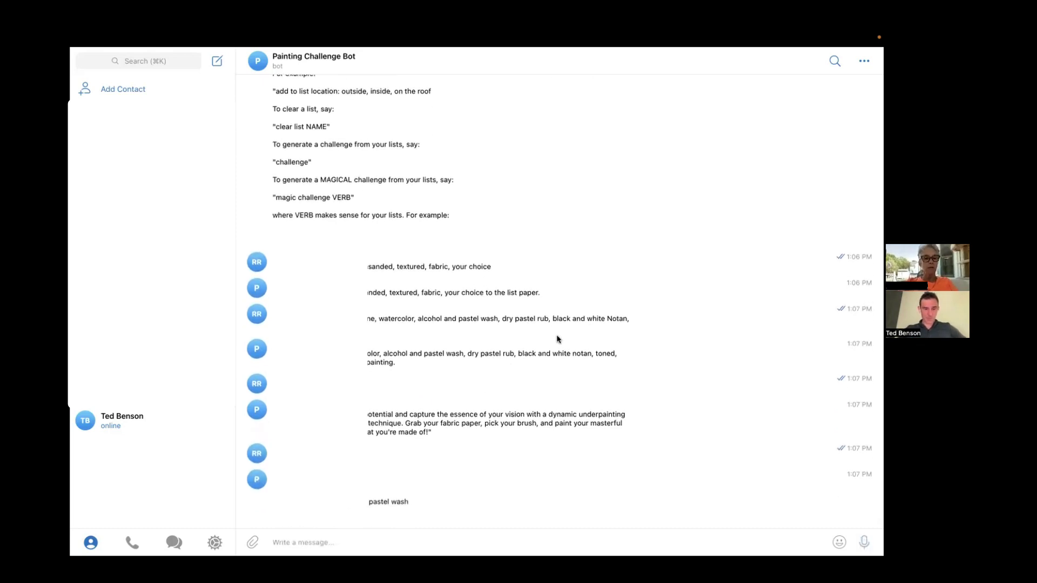